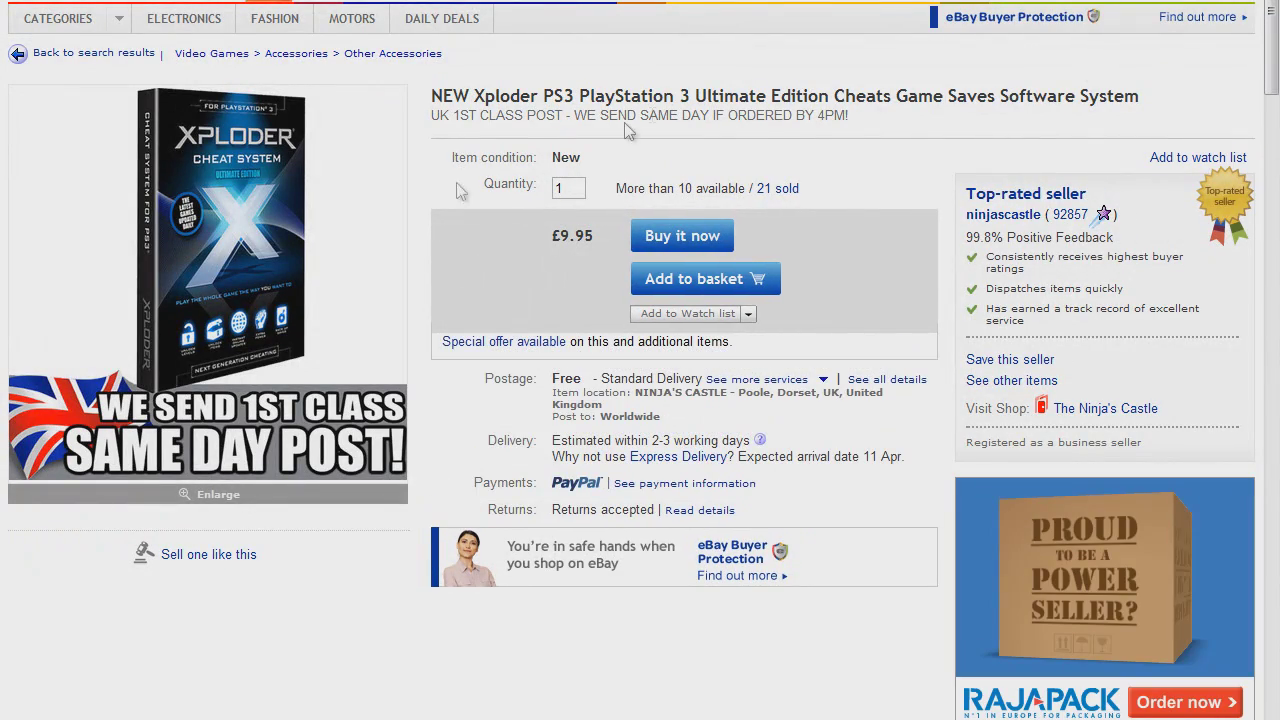
Review the eBay listing for the Xploder PS3 PlayStation 3 Ultimate Edition, including the seller's product description.
scroll(640, 360, down, 20)
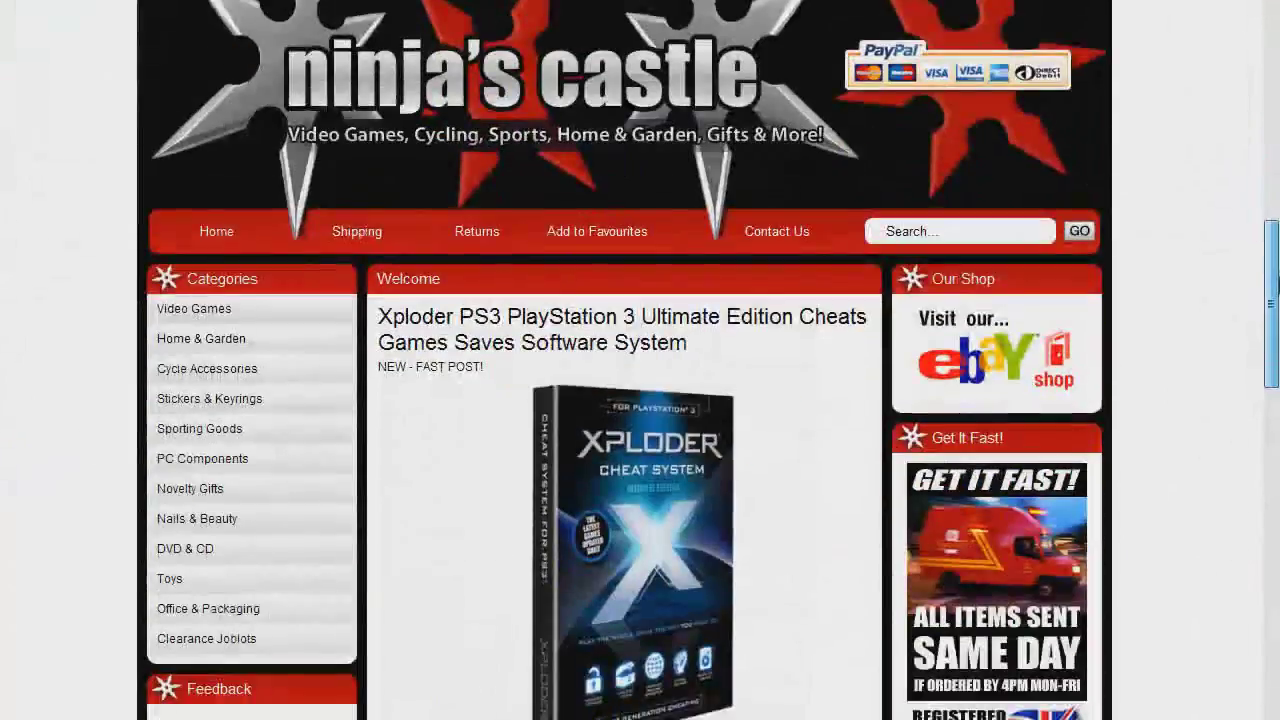
scroll(640, 360, down, 4)
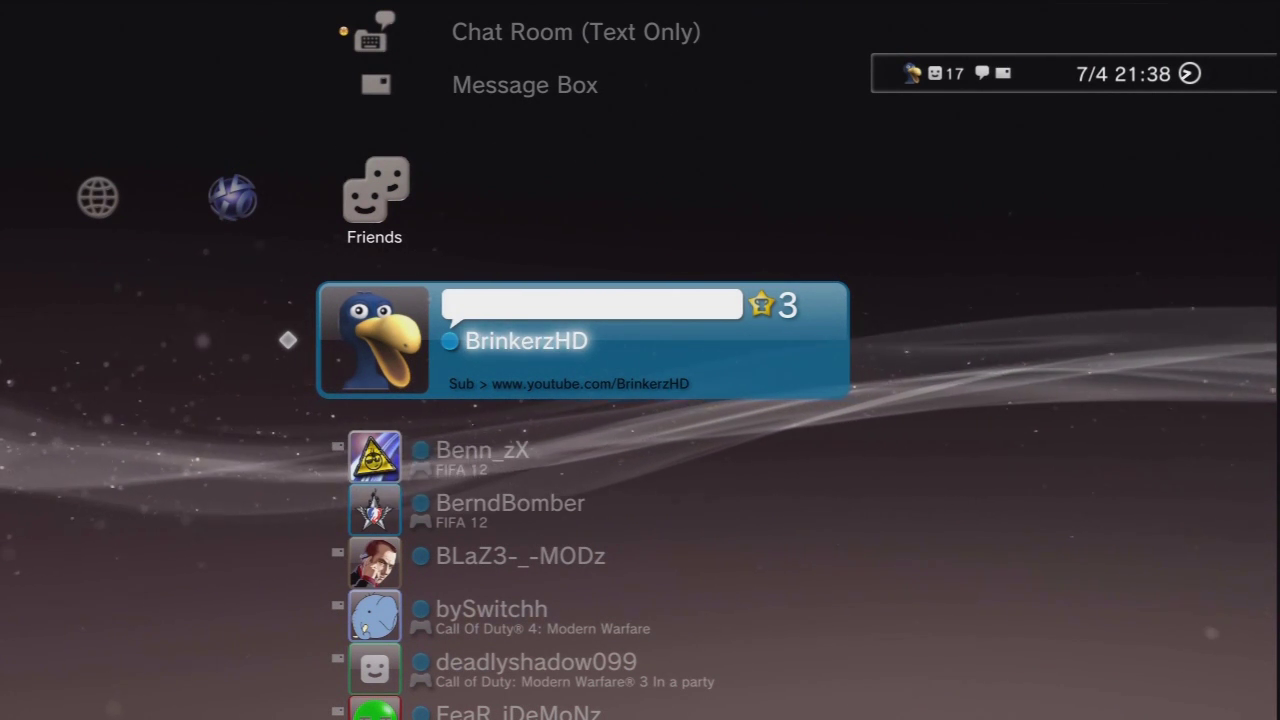
Open the Saved Data Utility (PS3) in the console's Game category.
key(Left)
key(Right)
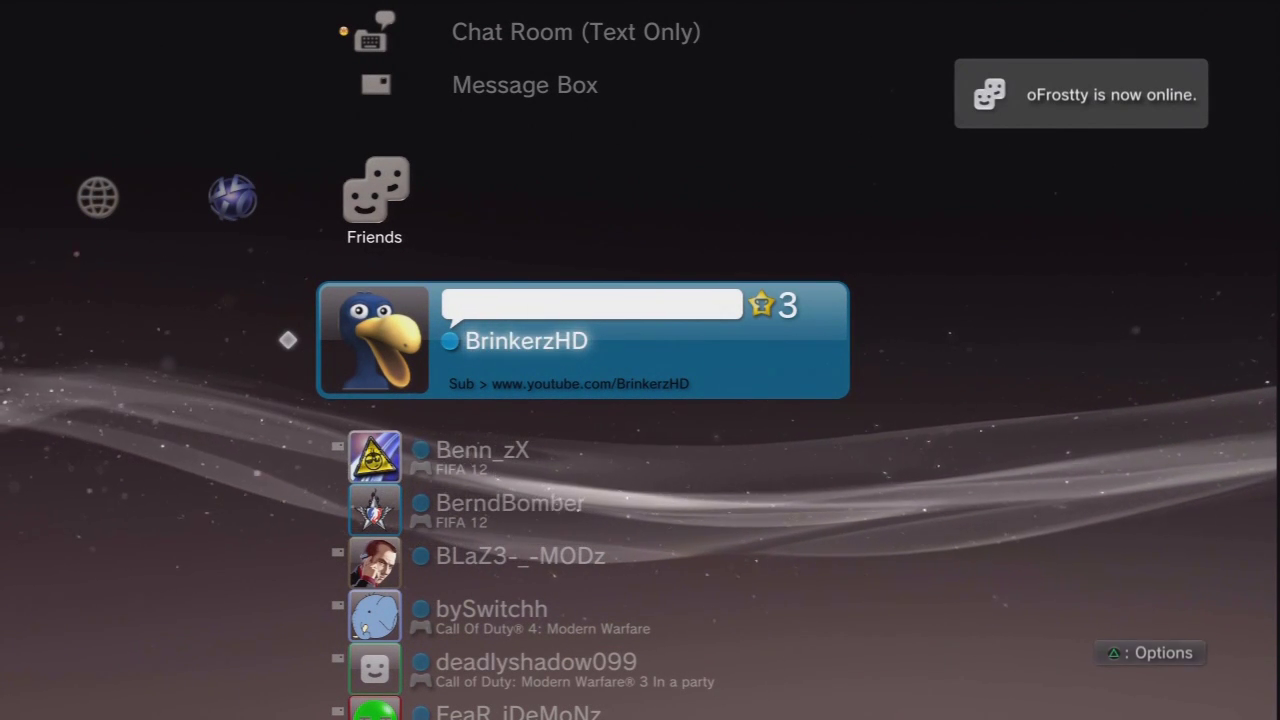
key(Left)
key(Left)
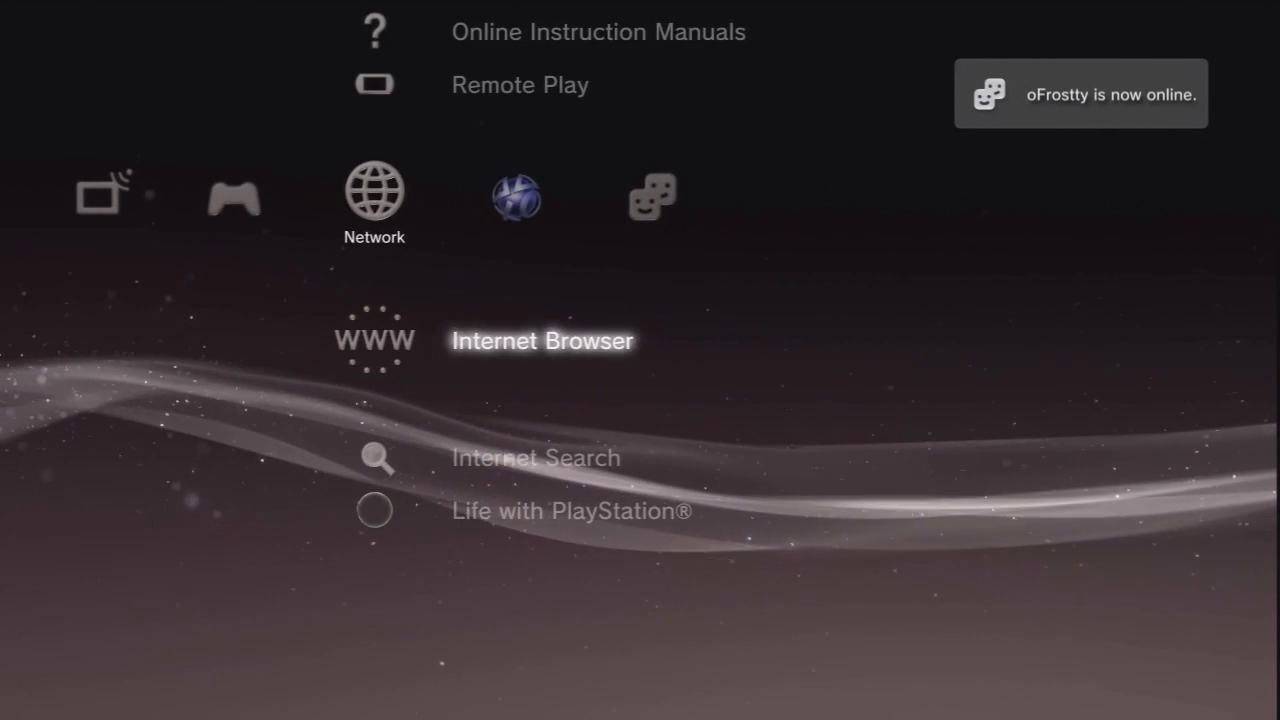
key(Left)
key(Up)
key(Up)
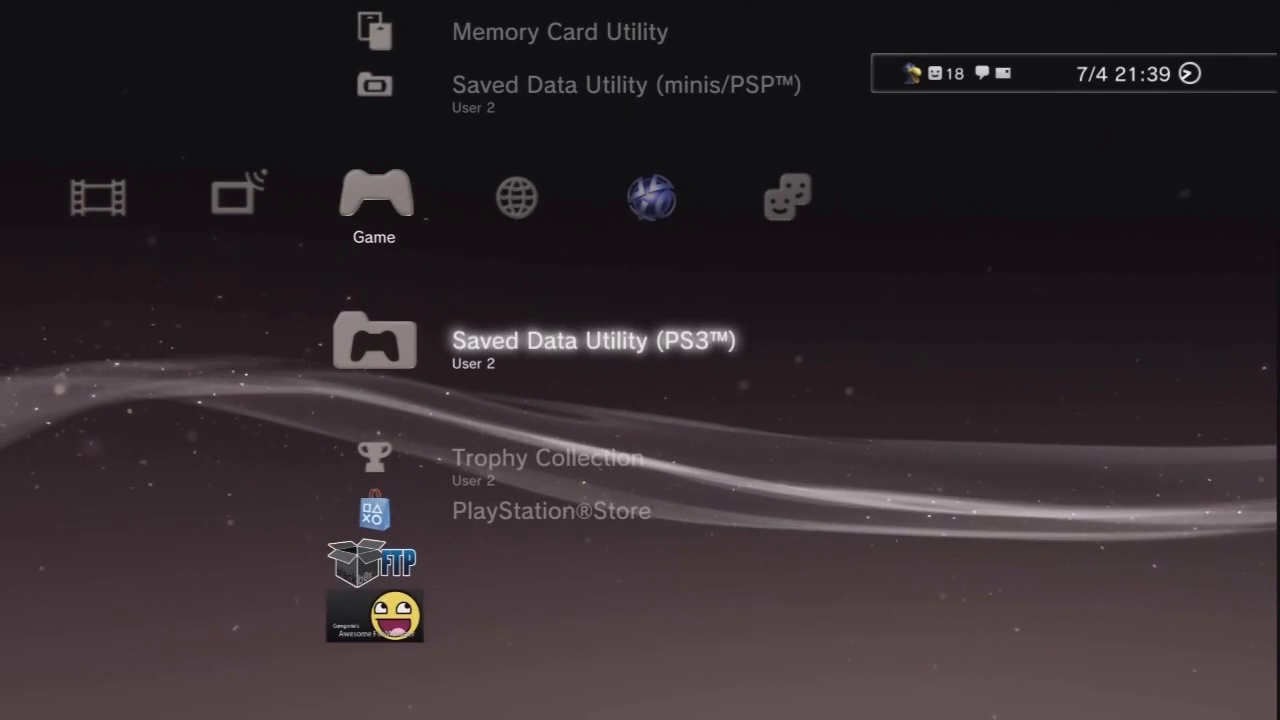
key(Return)
Look through the PS3 saved data list and examine the details of the FIFA 12 saves.
key(Down)
key(Down)
key(Down)
key(Down)
key(Down)
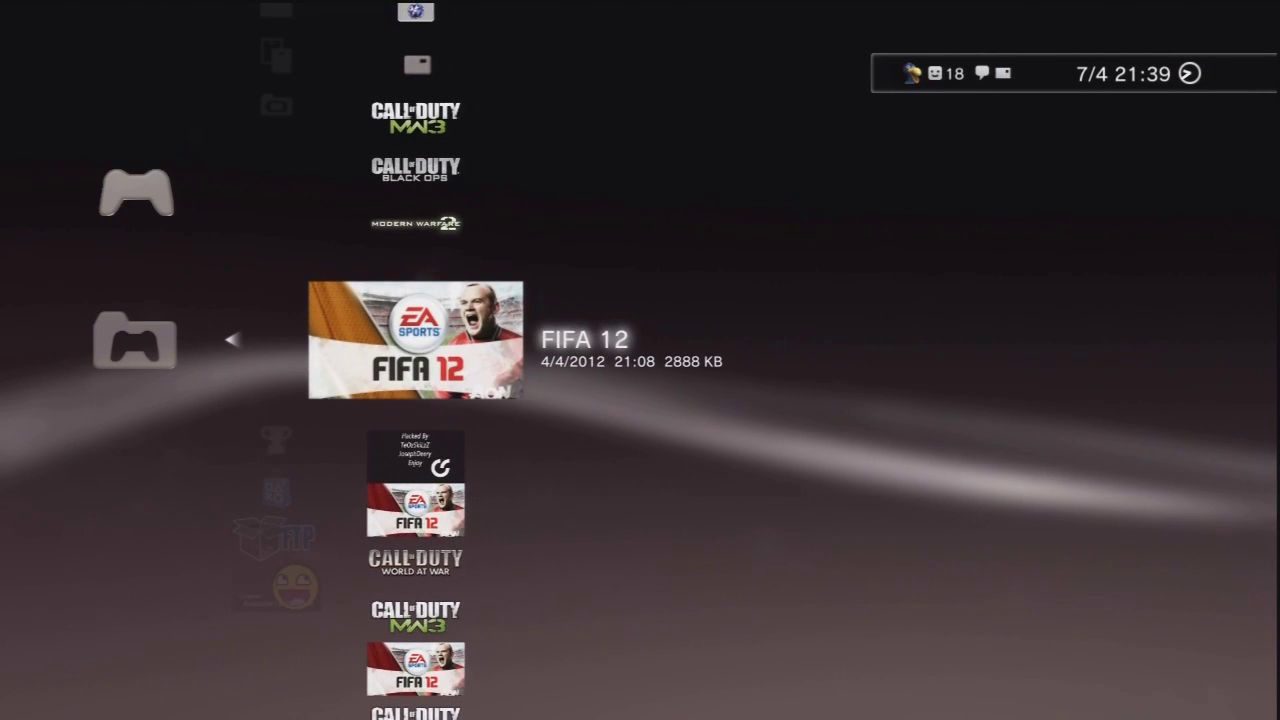
key(Down)
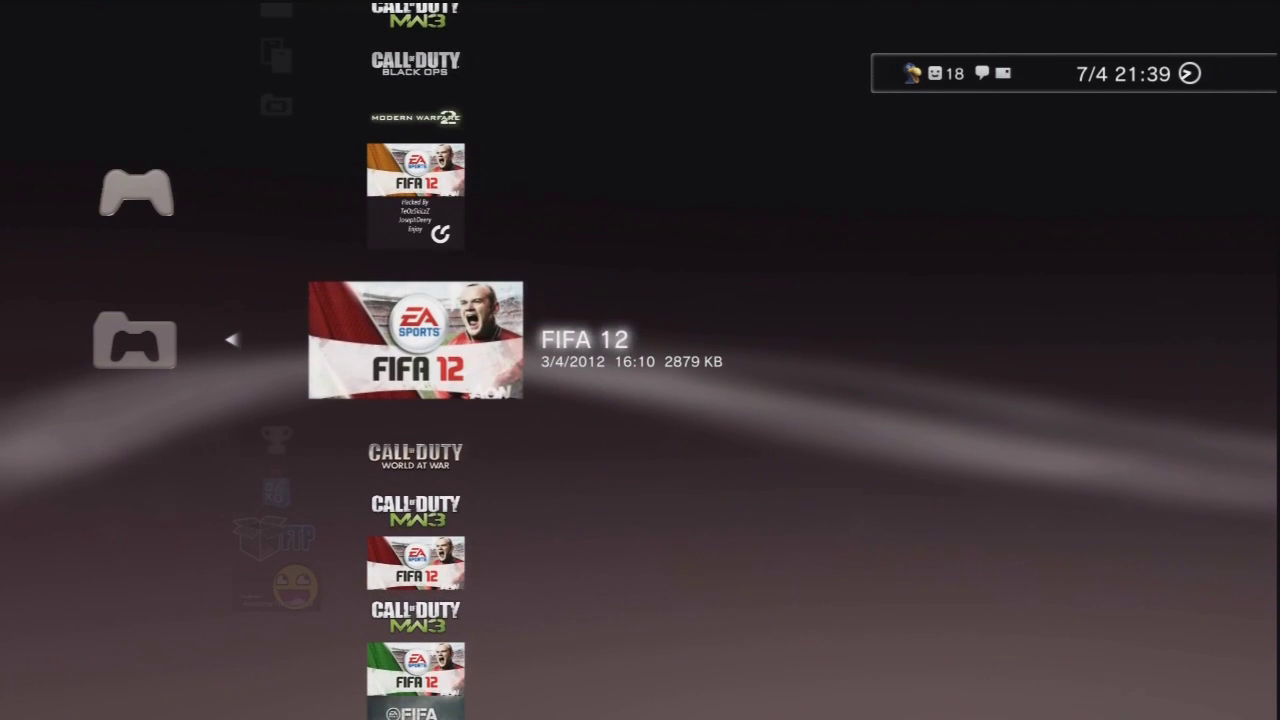
key(Down)
key(Down)
key(Down)
key(Down)
key(Down)
key(Down)
key(Down)
key(Up)
key(Up)
key(Up)
key(Up)
key(Up)
key(Up)
key(Up)
key(Up)
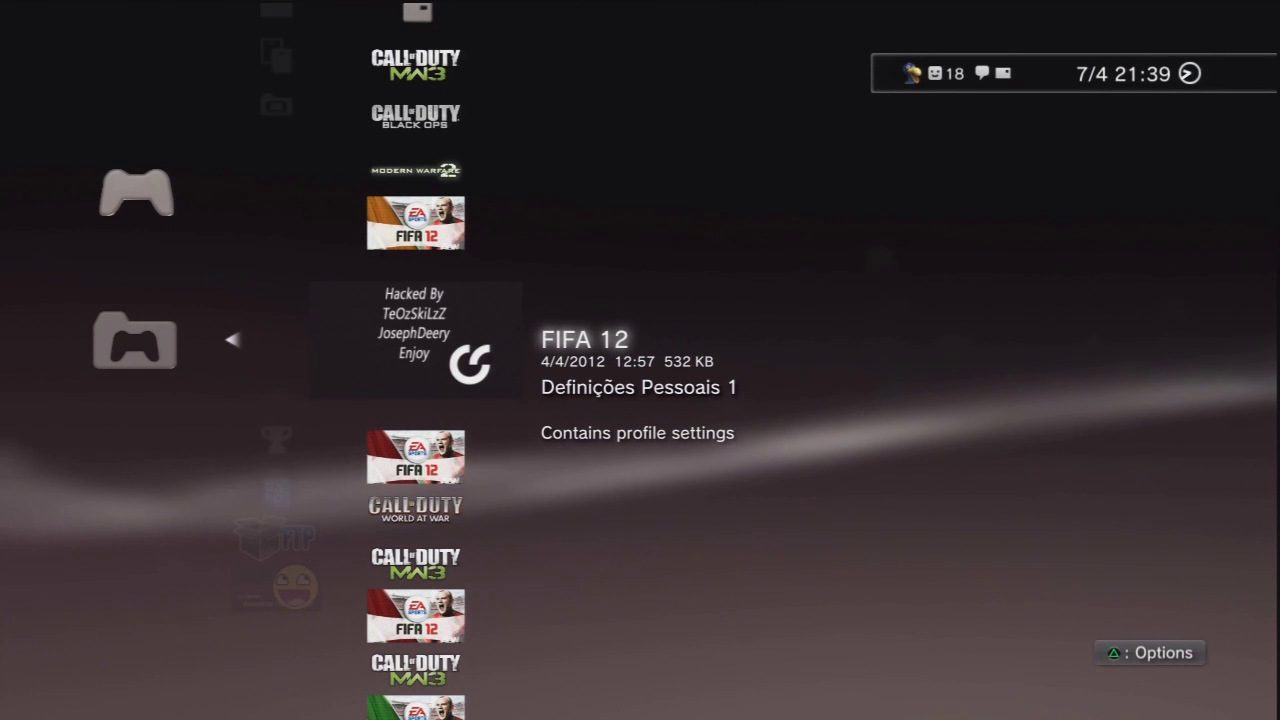
key(Up)
key(Up)
key(Down)
key(Down)
key(Down)
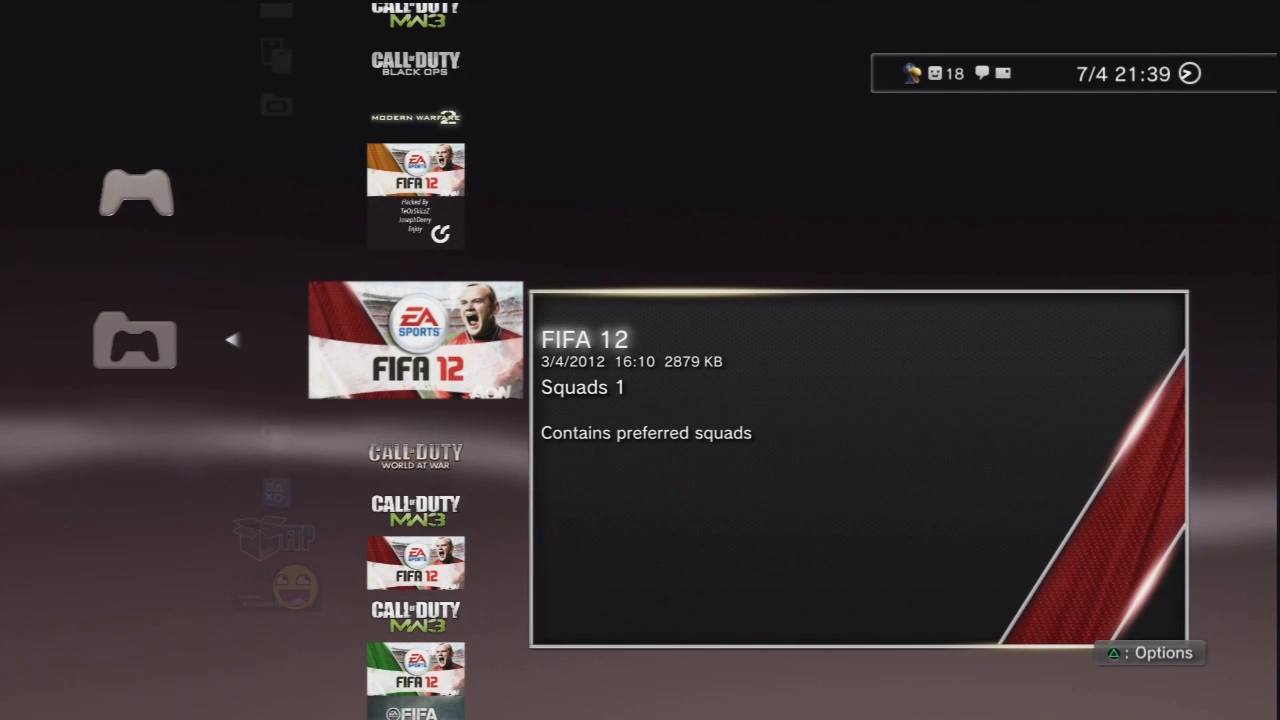
Copy the 532 KB FIFA 12 profile settings save dated 4/4/2012 12:57 to the USB Device (DataTraveler 2.0).
key(Up)
key(Up)
key(Down)
key(Menu)
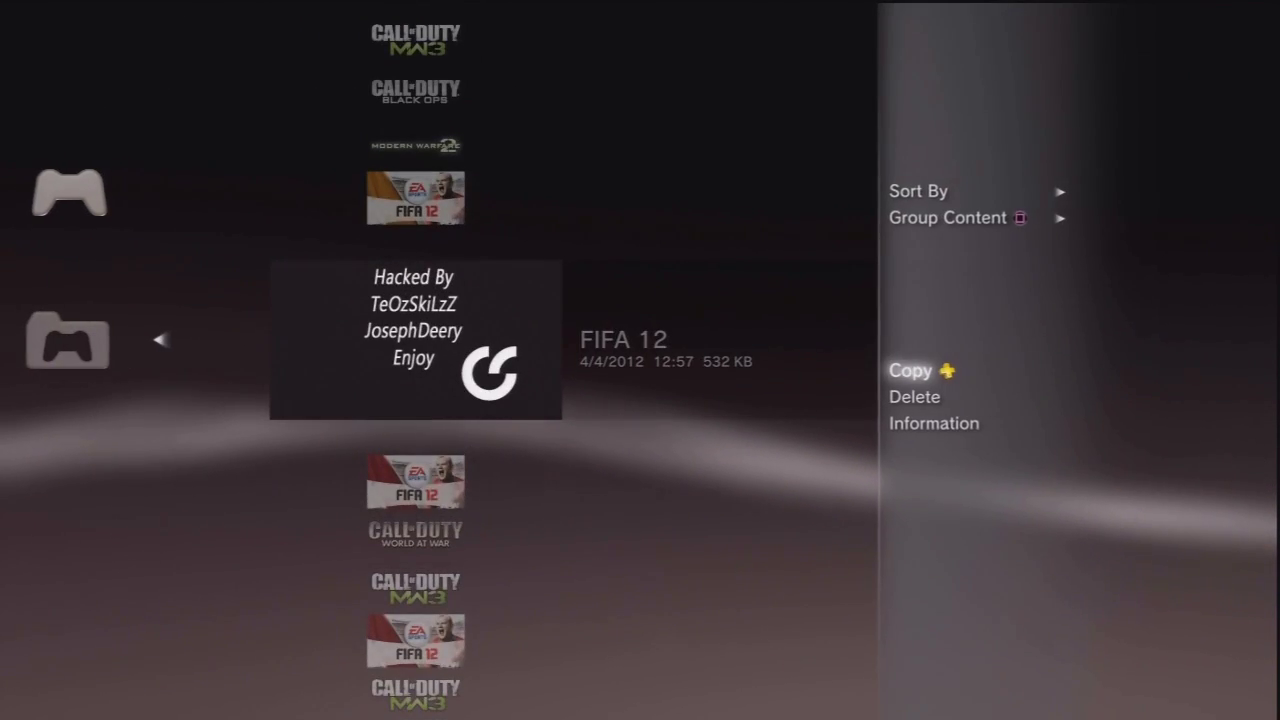
key(Return)
key(Down)
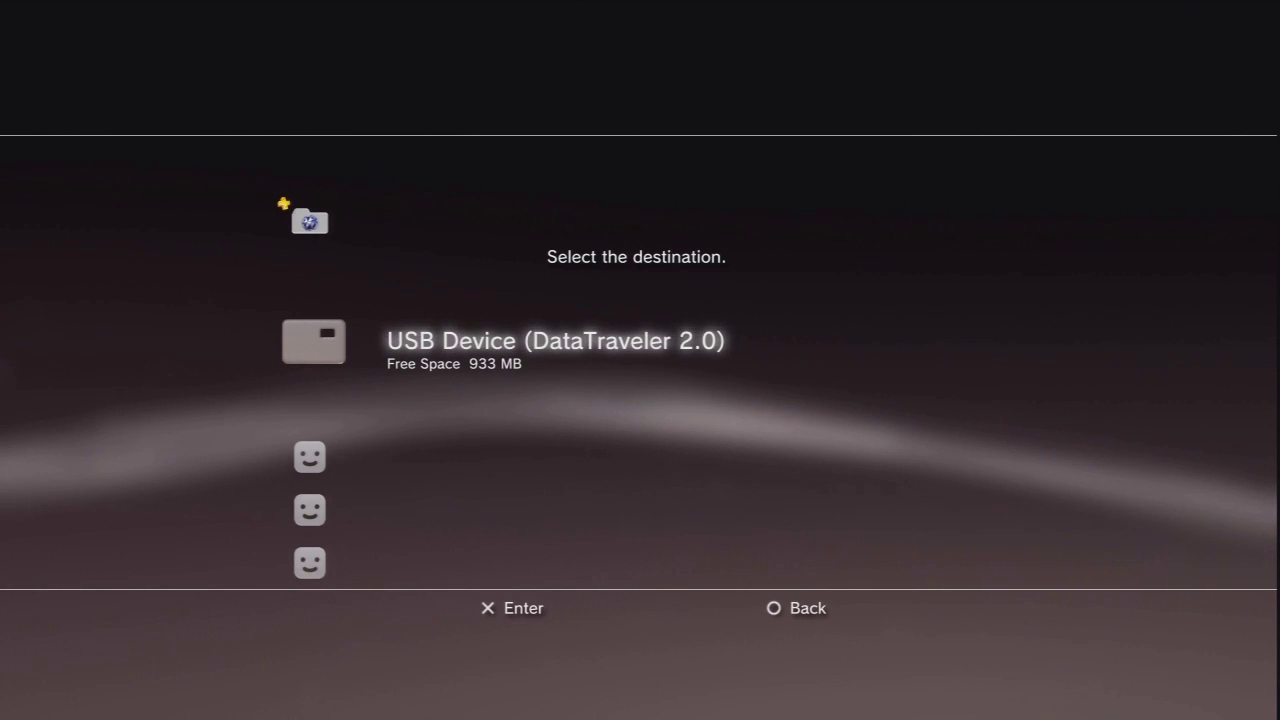
key(Return)
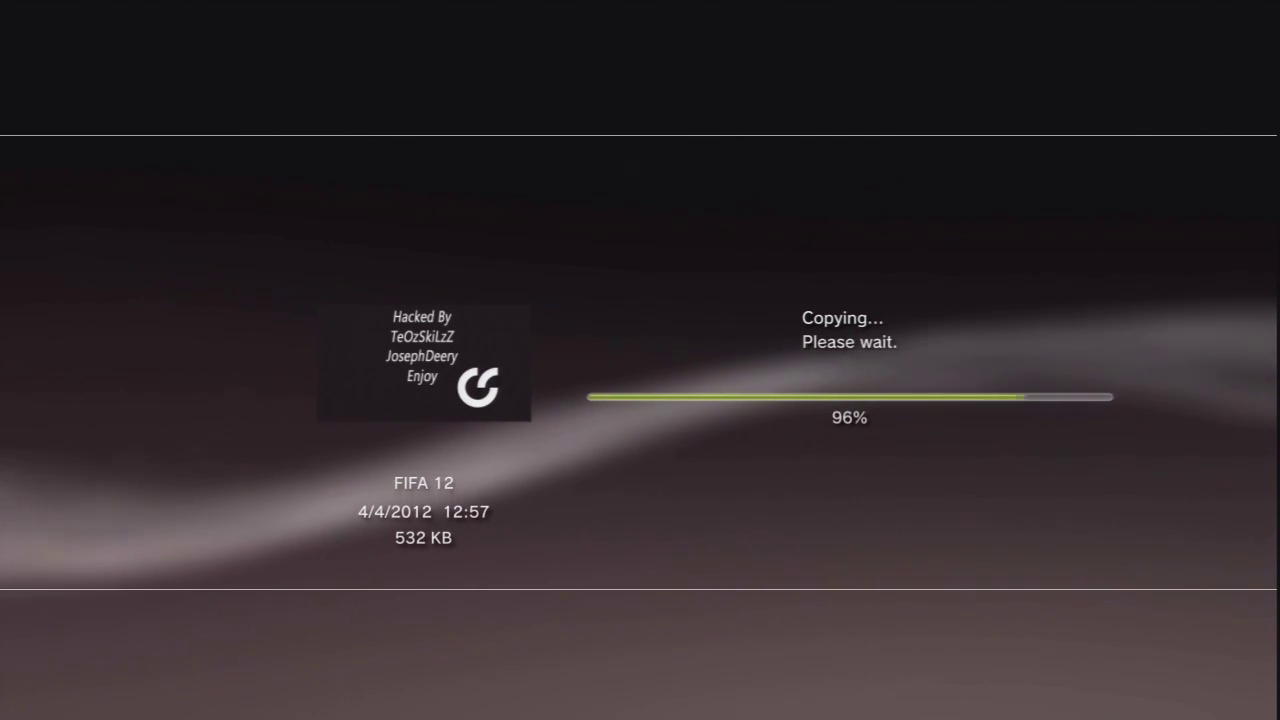
key(Escape)
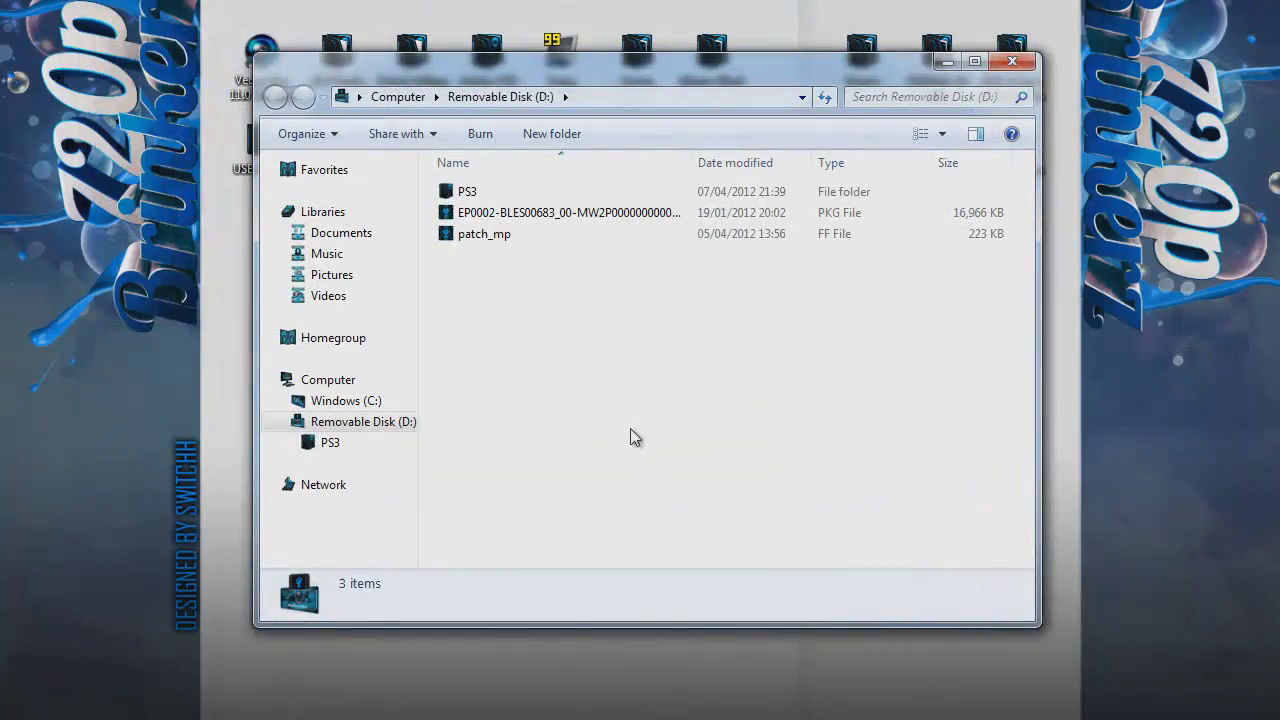
In Windows Explorer, open the SAVEDATA folder inside the PS3 folder on Removable Disk (D:).
drag(372, 223, 238, 6)
drag(575, 320, 578, 225)
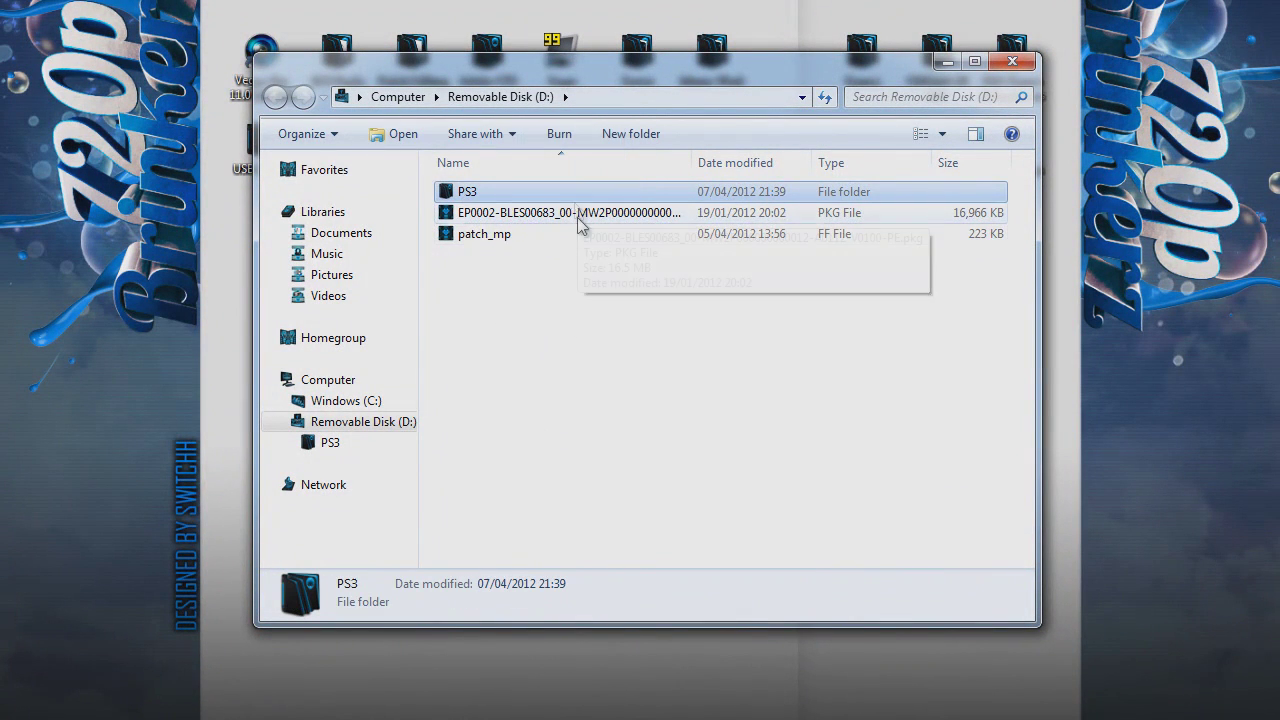
double_click(512, 196)
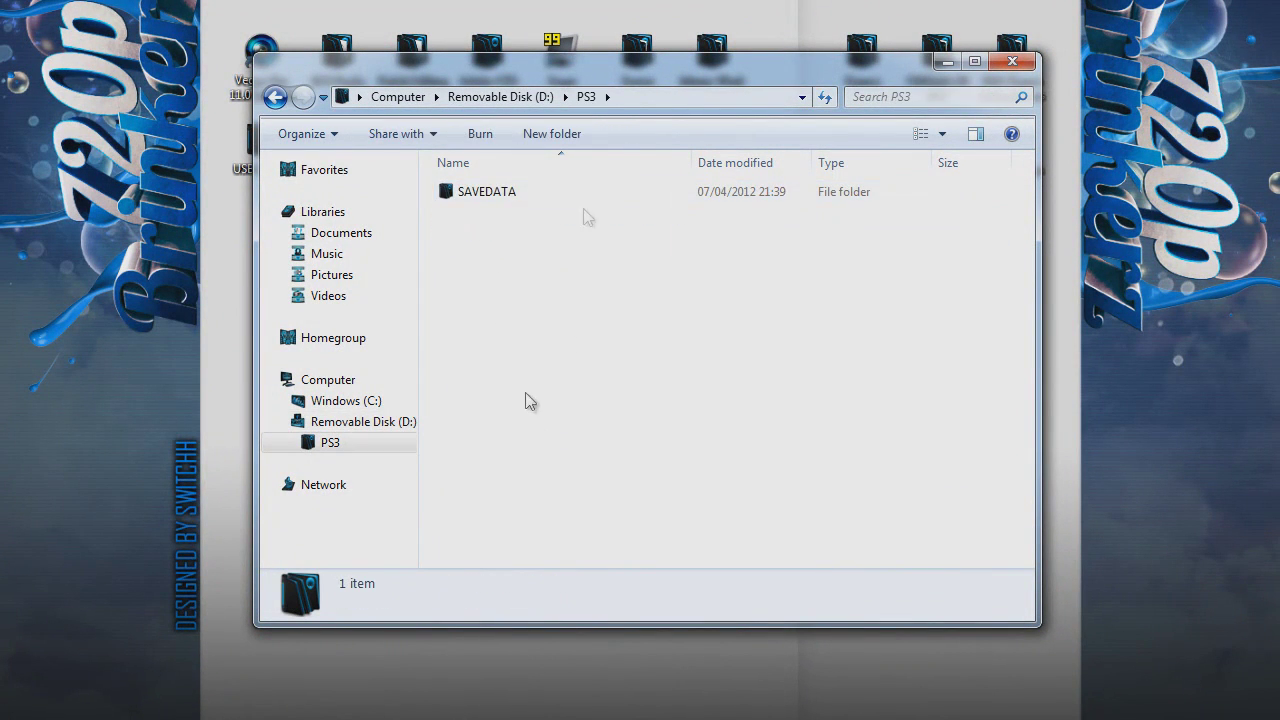
double_click(532, 197)
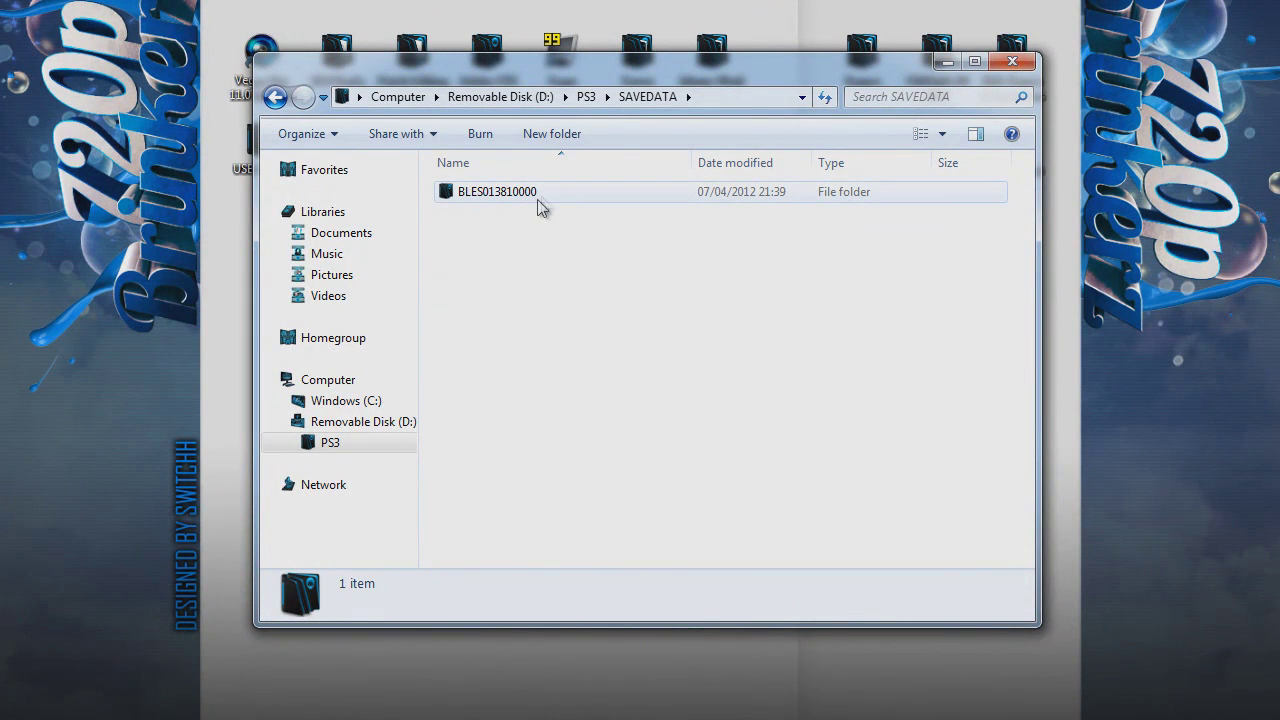
Copy the BLES013810000 save folder from the USB drive to the desktop and close the Explorer window.
drag(497, 201, 563, 200)
right_click(563, 200)
click(660, 516)
right_click(100, 421)
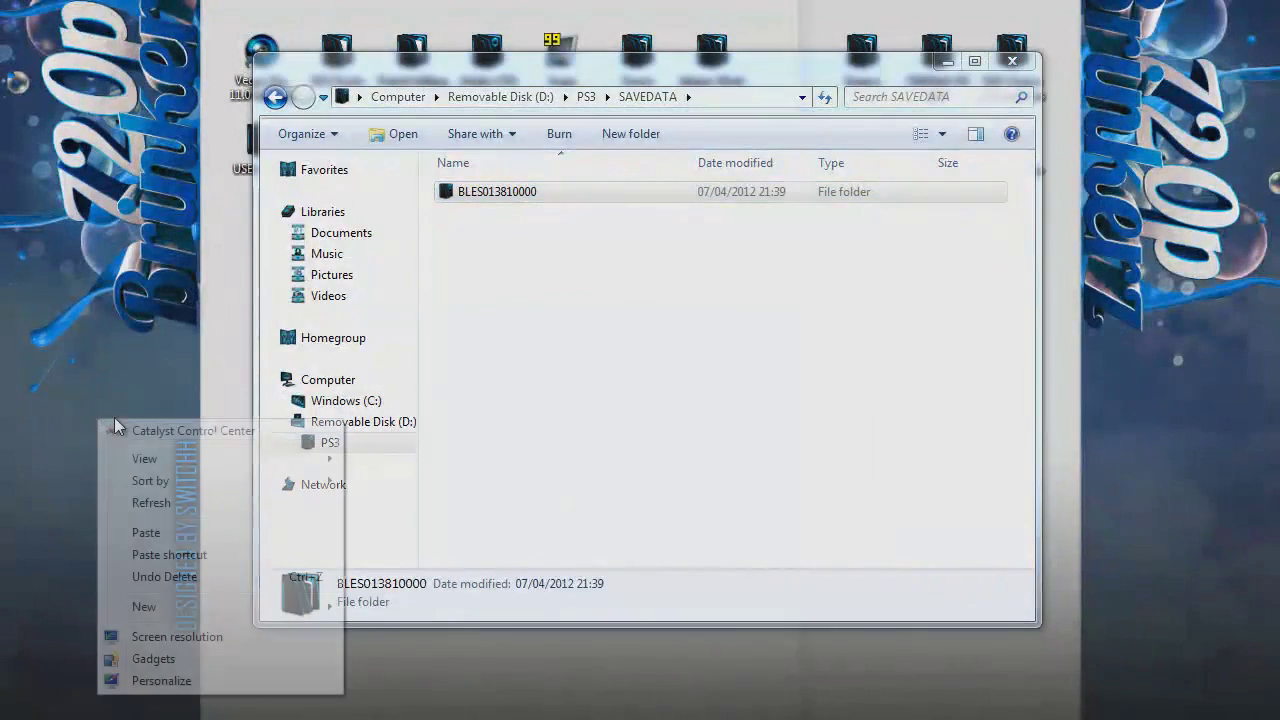
click(182, 558)
click(1012, 61)
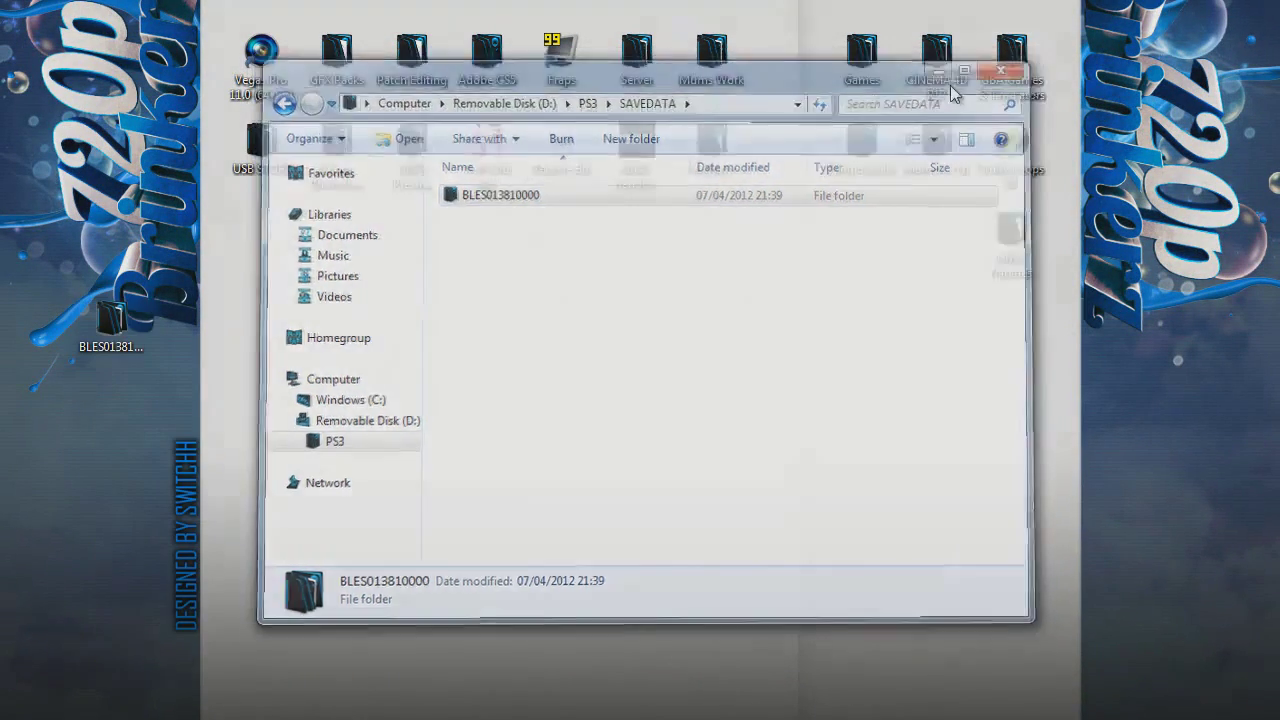
Move the copied BLES013810000 folder to the empty desktop area below the CoD Tool icon.
drag(112, 358, 487, 358)
drag(432, 313, 520, 380)
drag(417, 275, 608, 472)
click(608, 472)
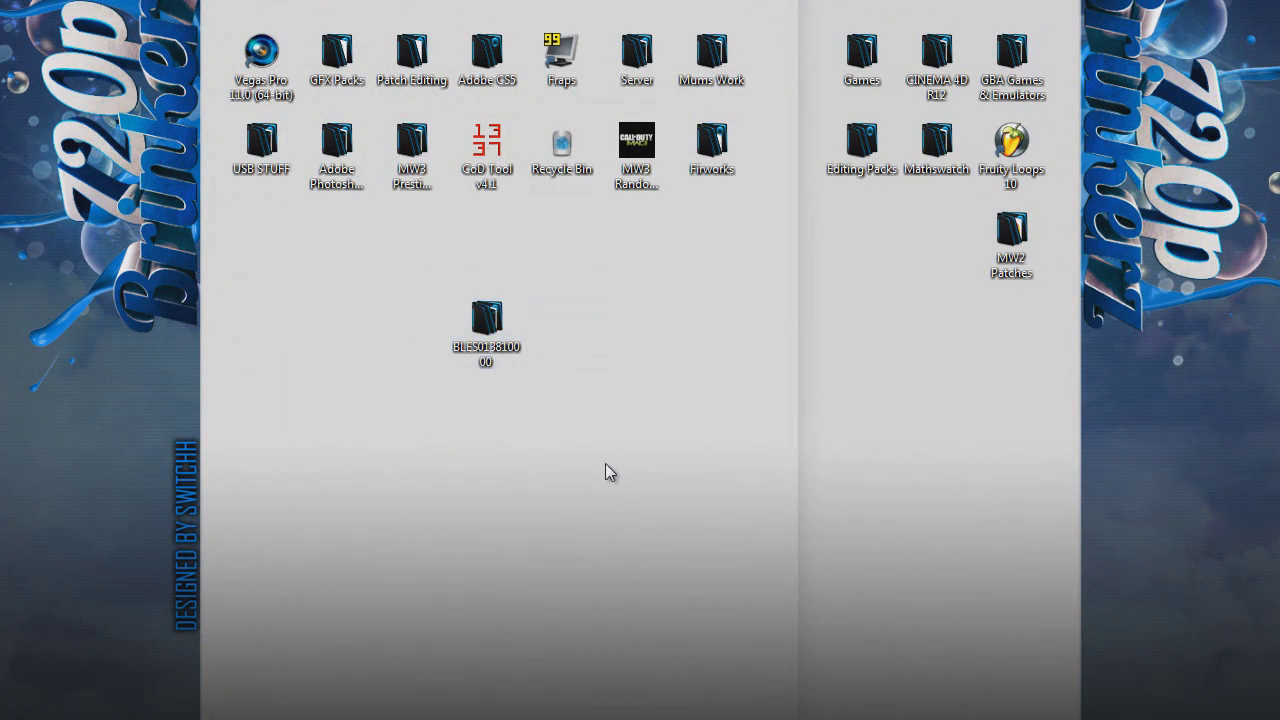
drag(572, 426, 420, 270)
click(569, 439)
click(453, 283)
click(463, 318)
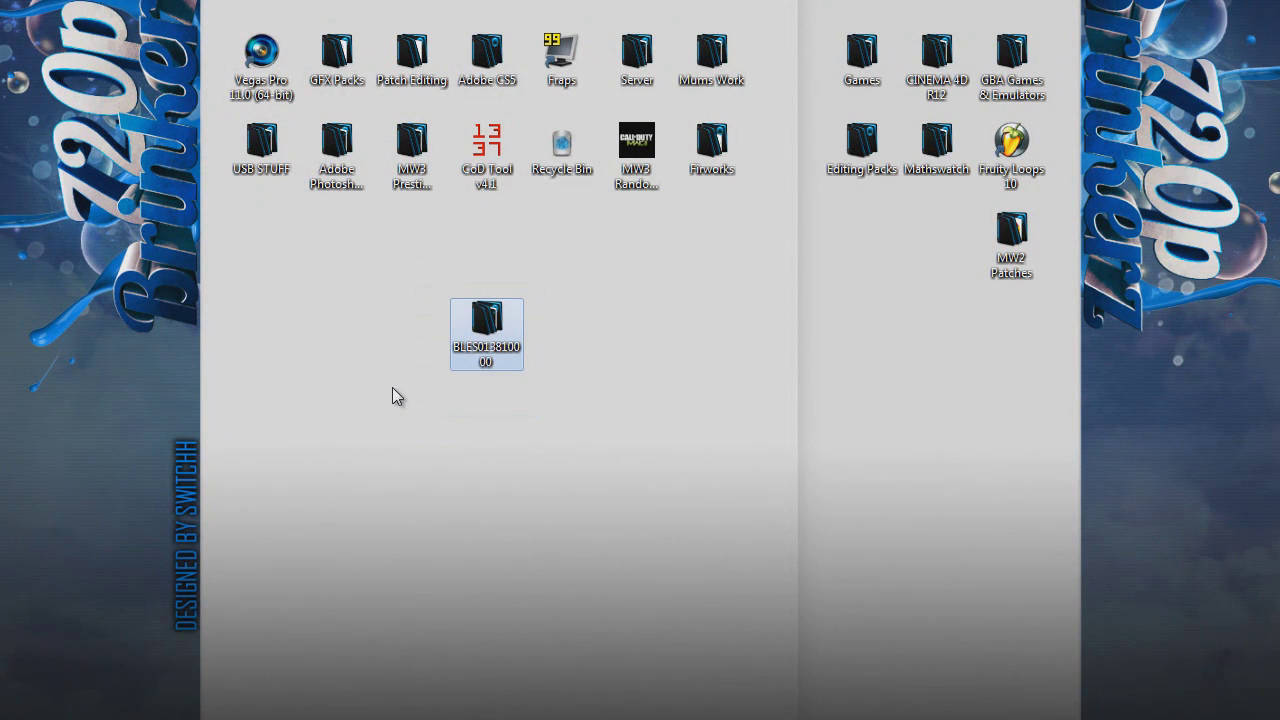
key(super)
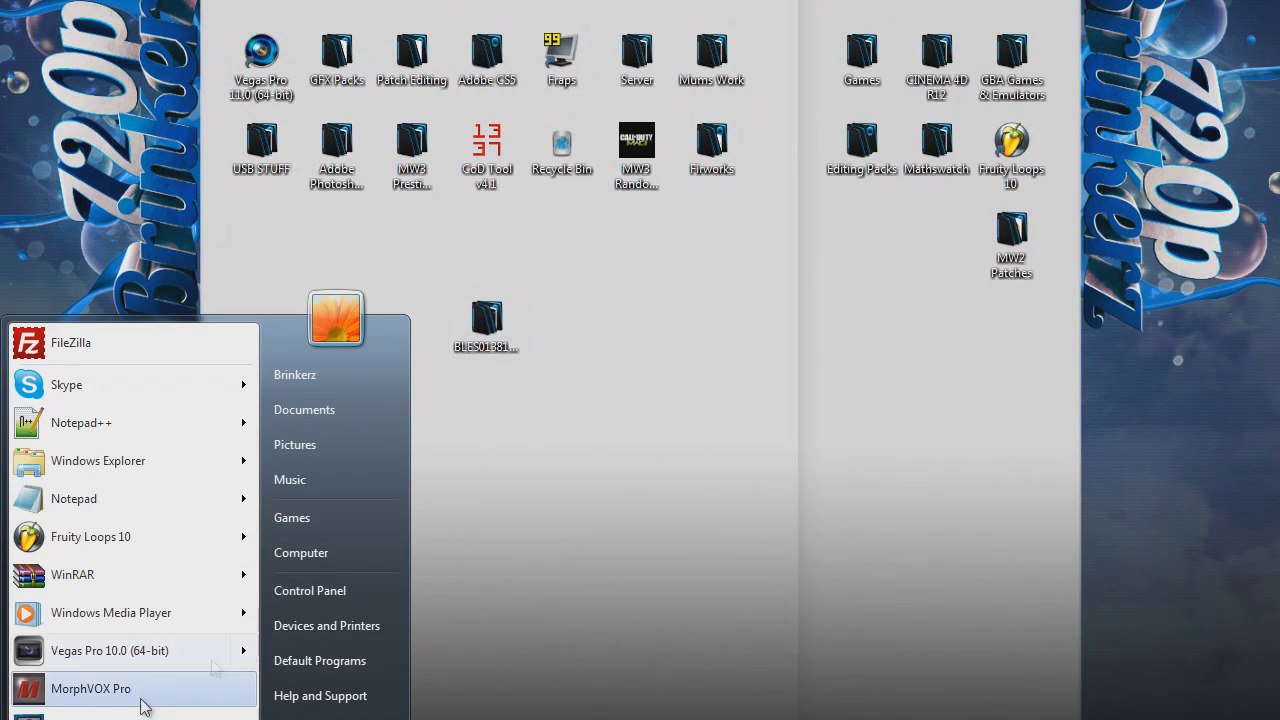
click(540, 346)
drag(430, 268, 545, 400)
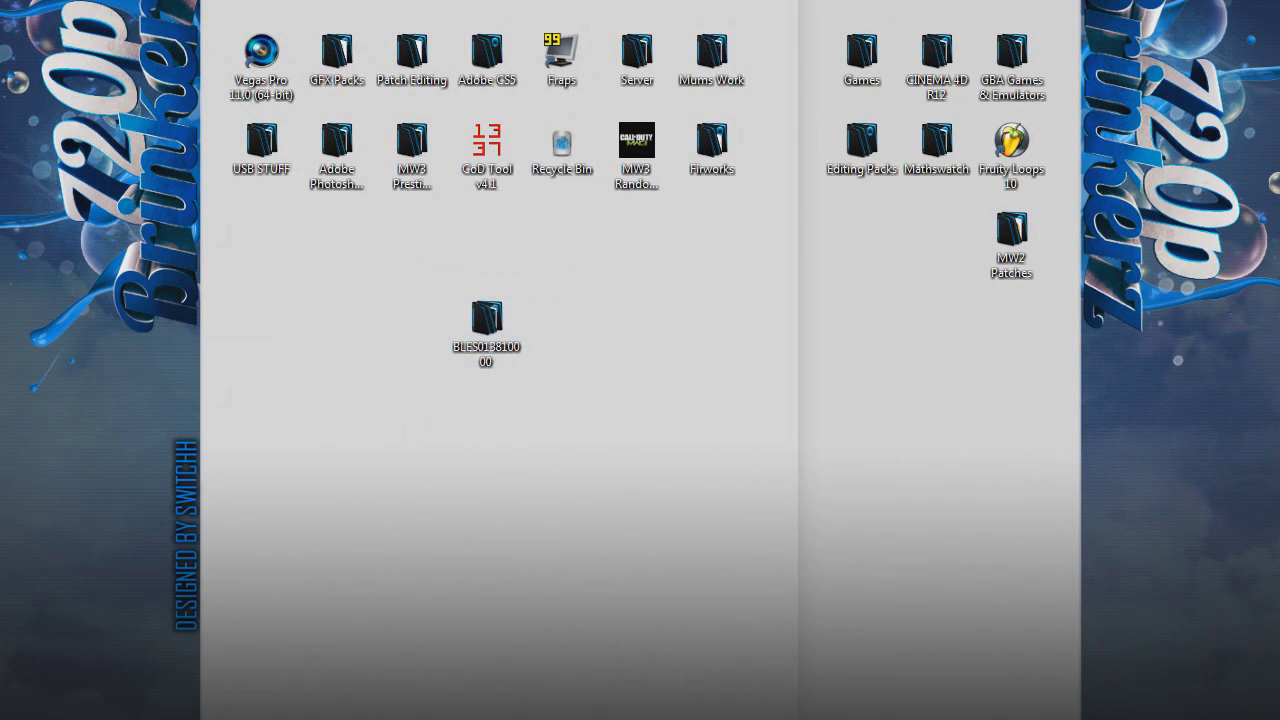
Open a Computer window and arrange it beside the BLES013810000 desktop folder so both are accessible.
key(super)
click(343, 478)
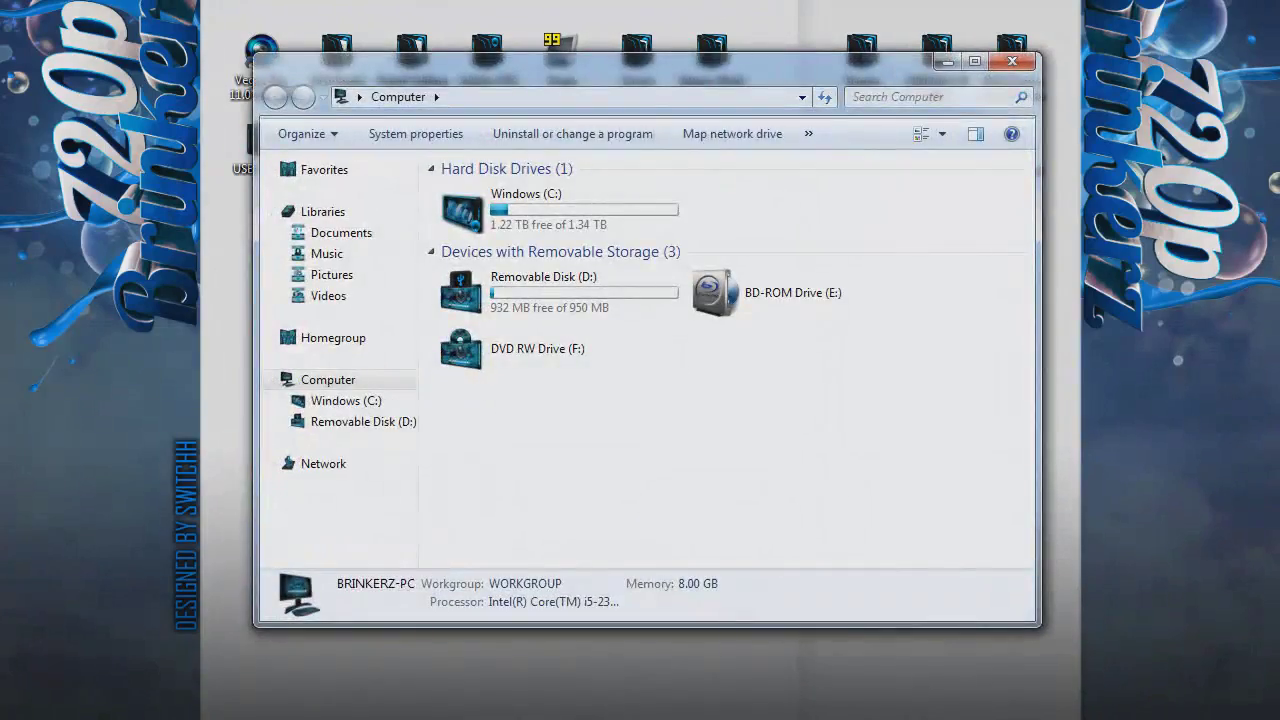
drag(620, 68, 918, 168)
drag(487, 322, 330, 344)
drag(992, 172, 800, 113)
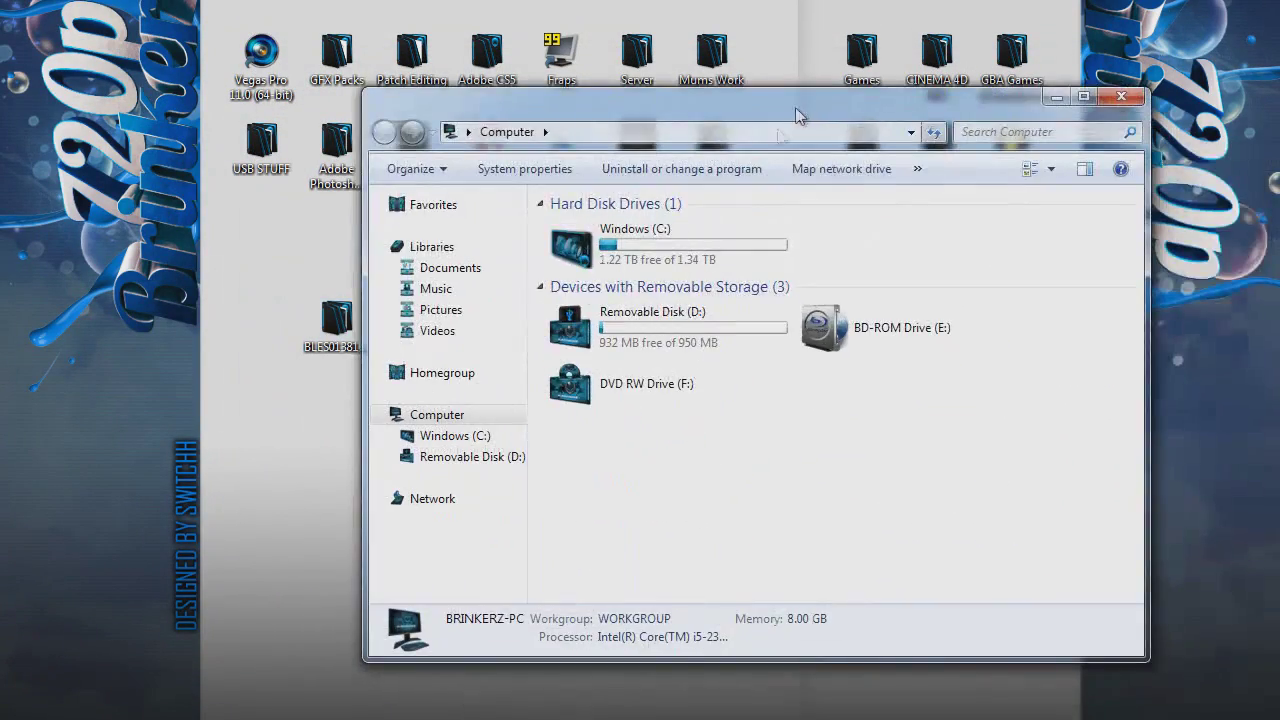
Quick-format Removable Disk (D:) as FAT32 with an 8192-byte allocation unit and close the Computer window.
double_click(689, 340)
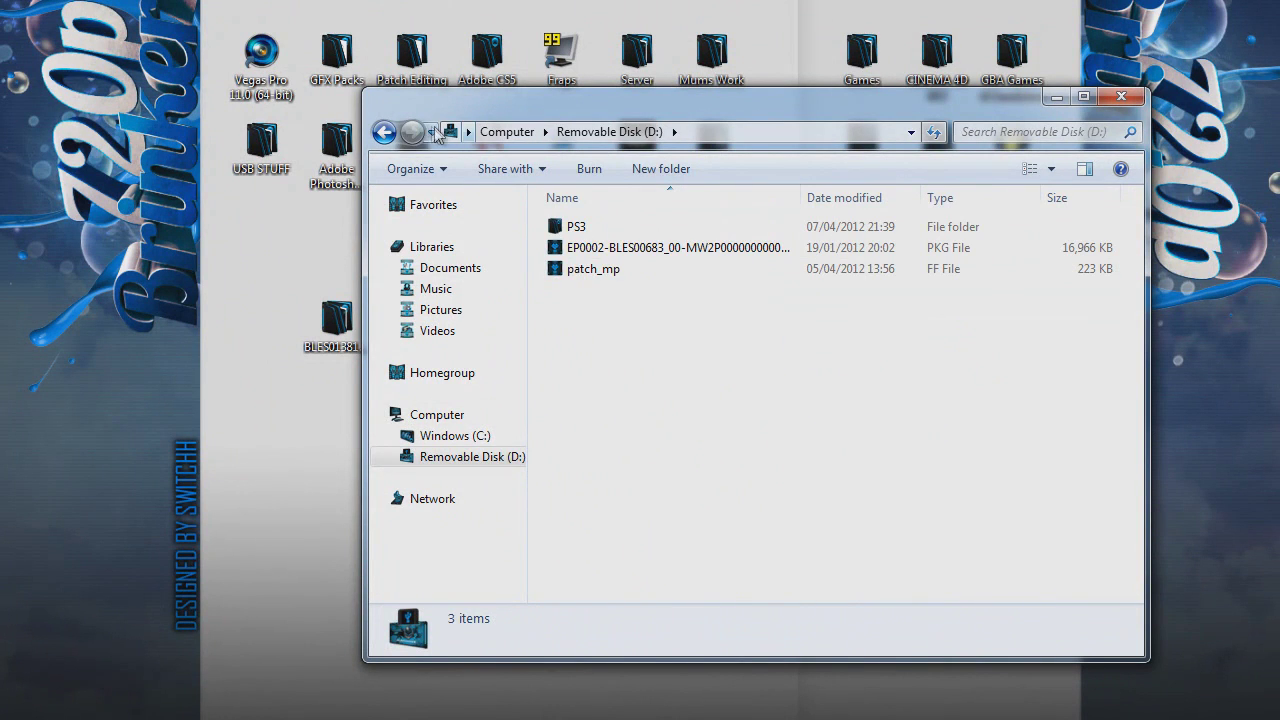
click(386, 134)
right_click(602, 309)
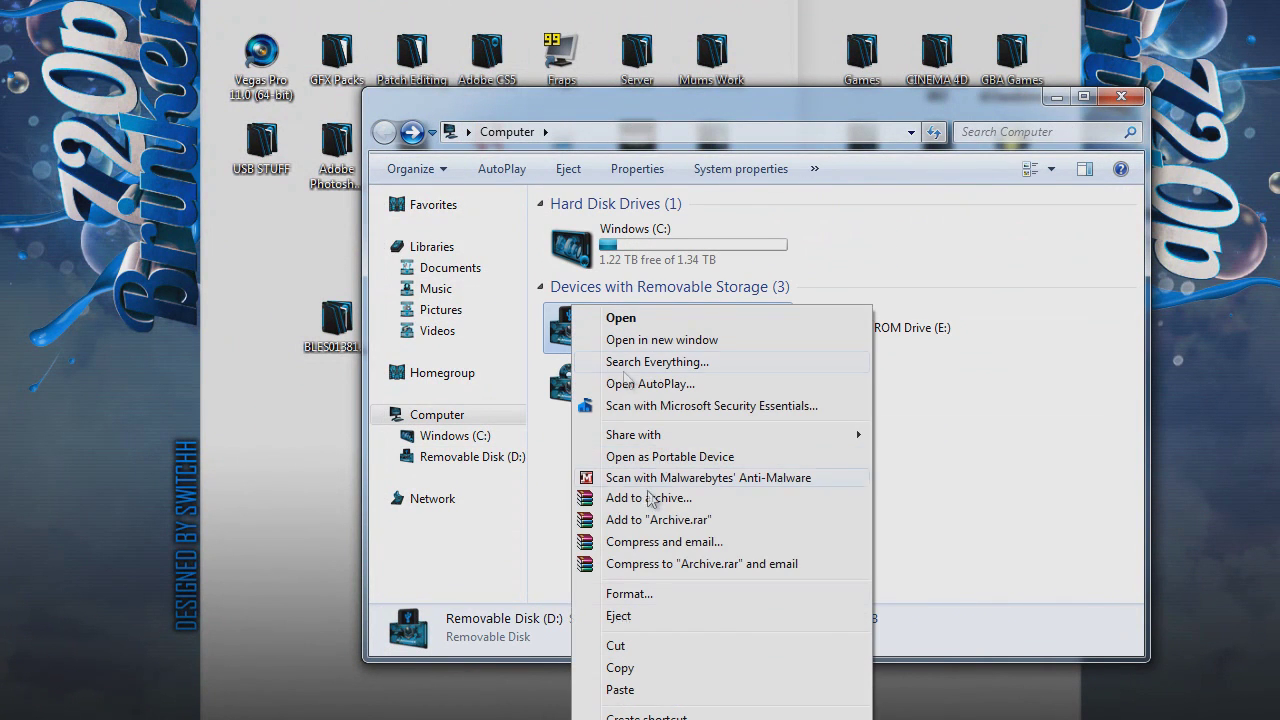
click(656, 595)
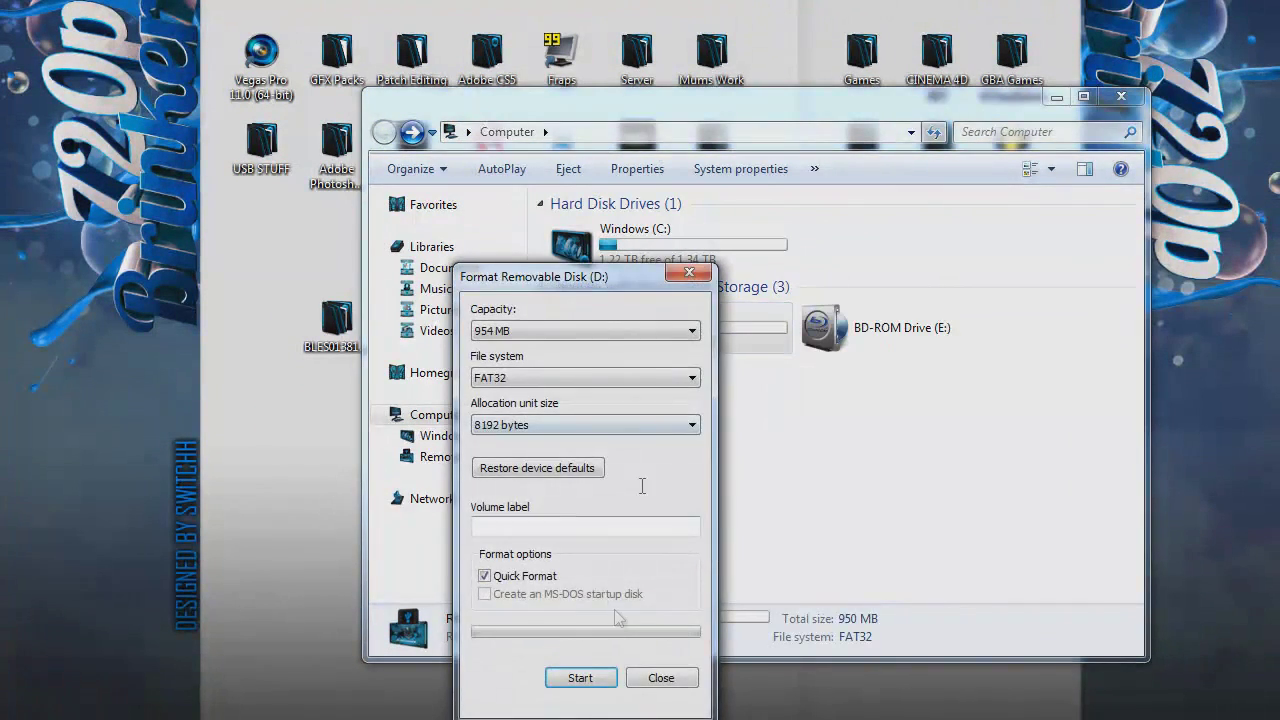
click(580, 678)
click(683, 352)
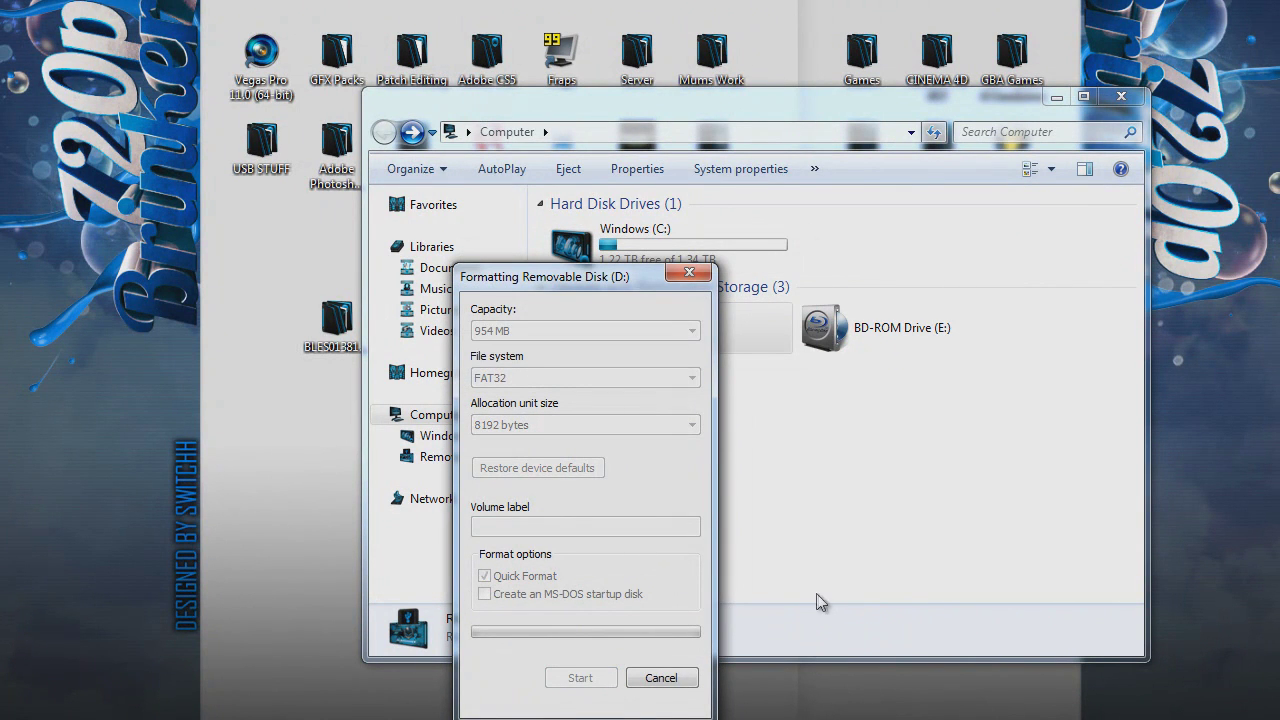
click(762, 347)
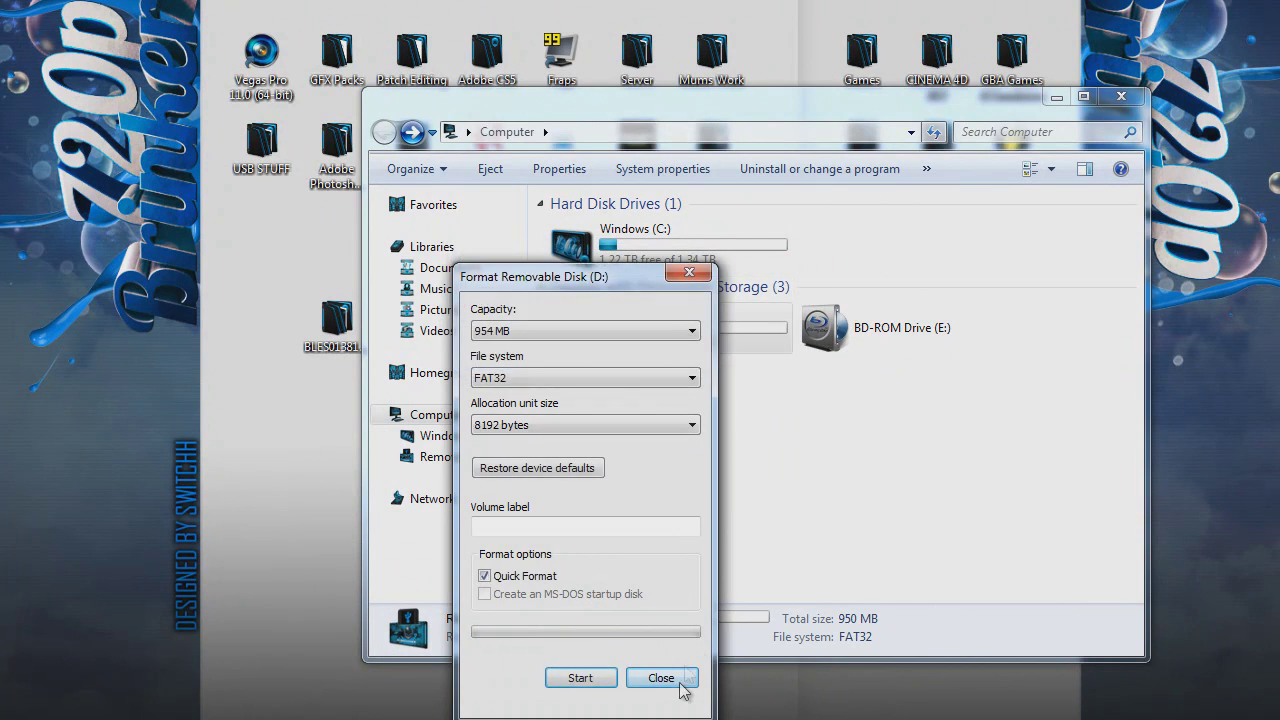
click(661, 678)
key(alt+F4)
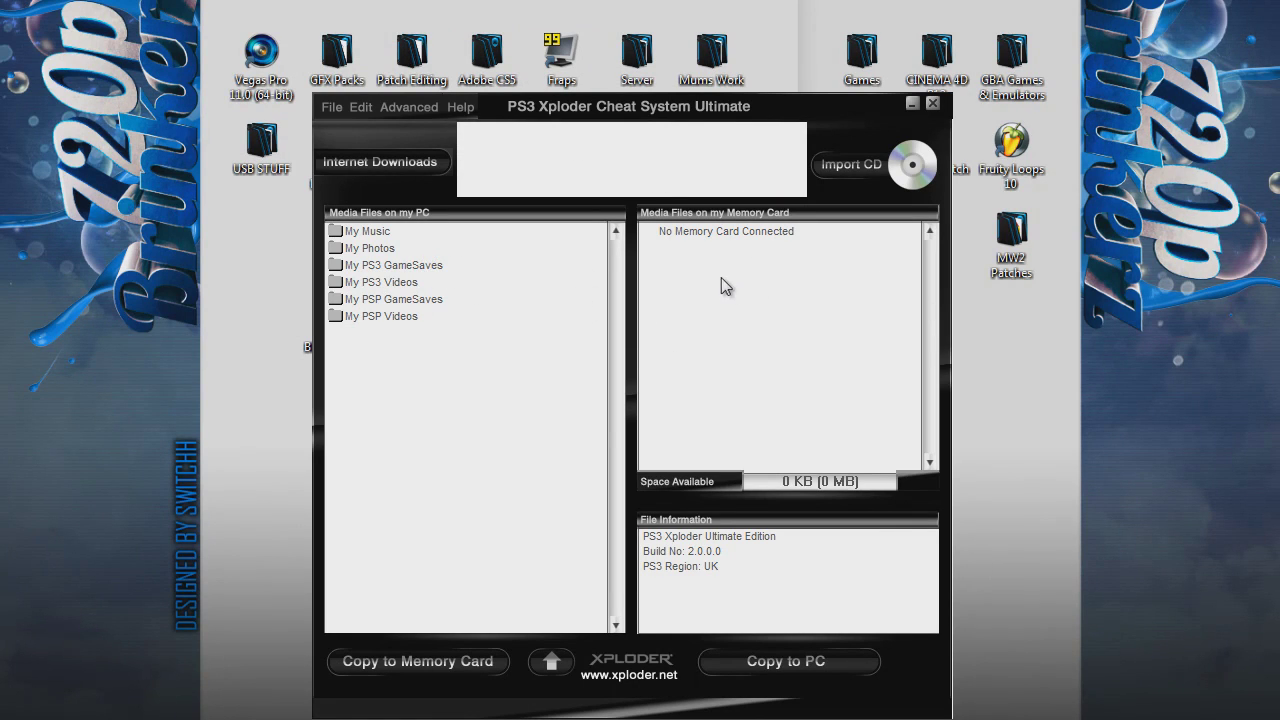
Format the memory card in PS3 Xploder Cheat System Ultimate and close the program.
click(578, 402)
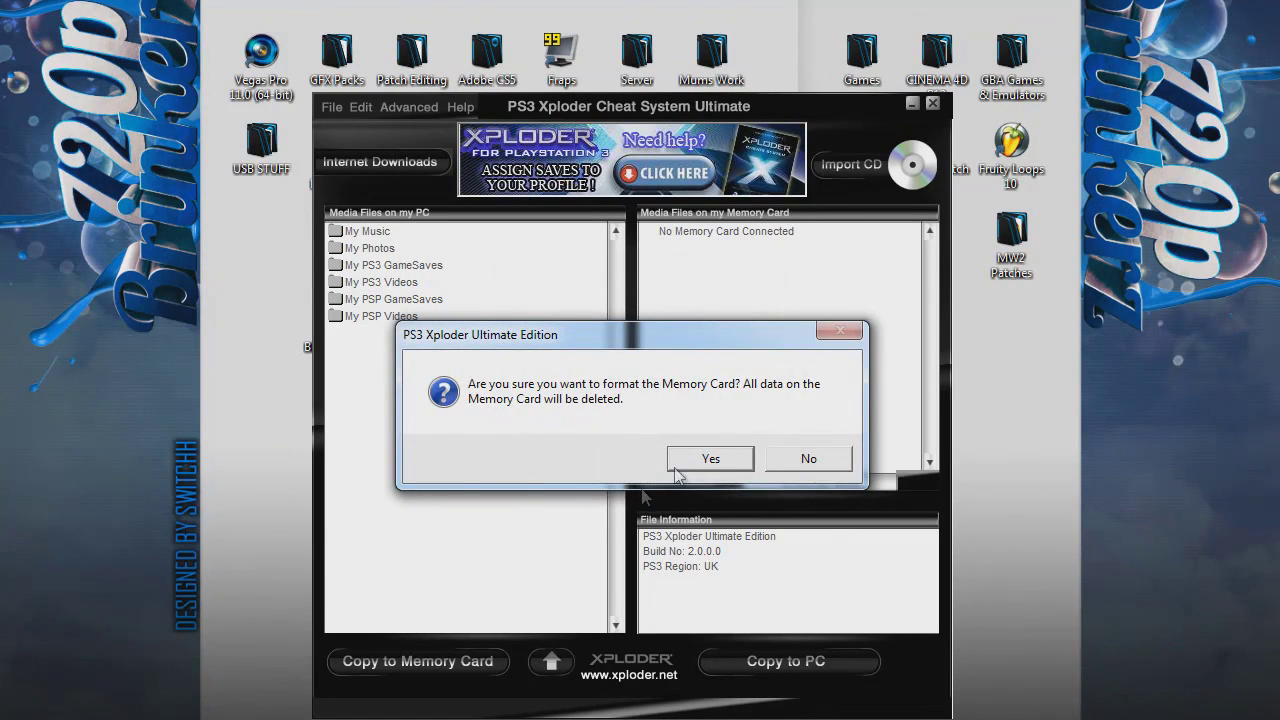
key(Return)
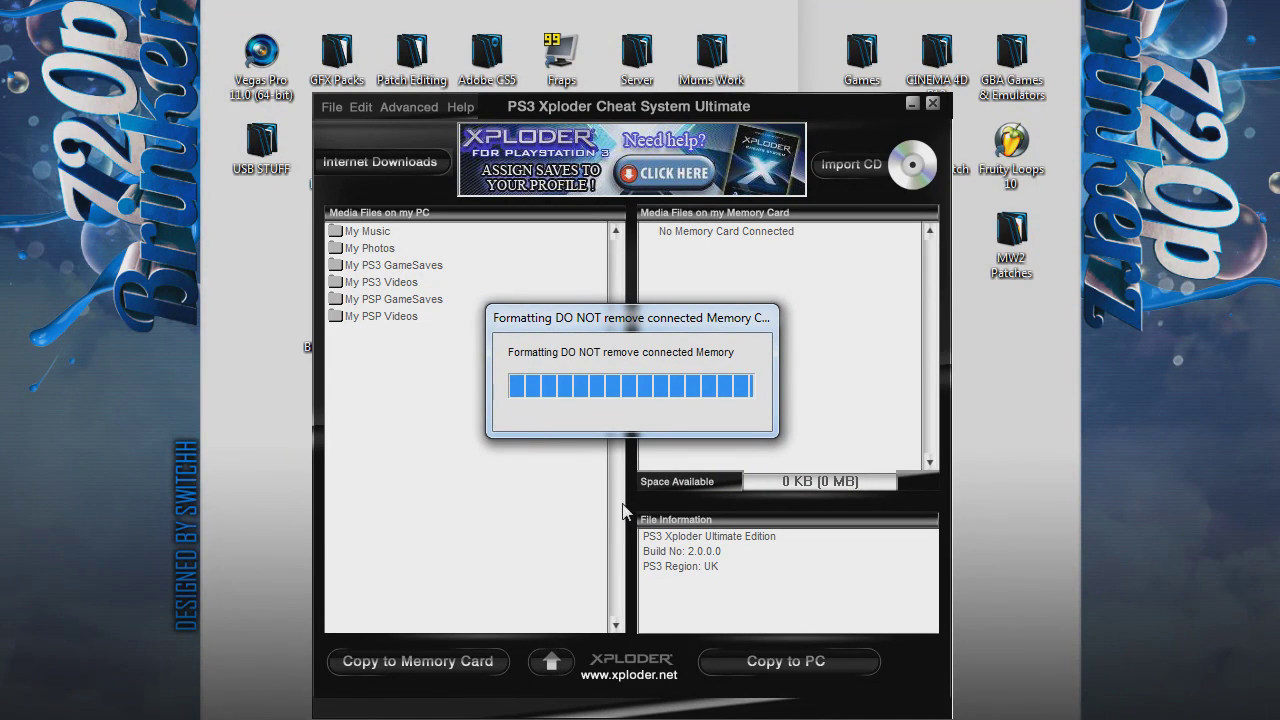
click(932, 104)
Open Removable Disk (D:) in Windows Explorer and move its window clear of the BLES013810000 desktop folder.
key(super)
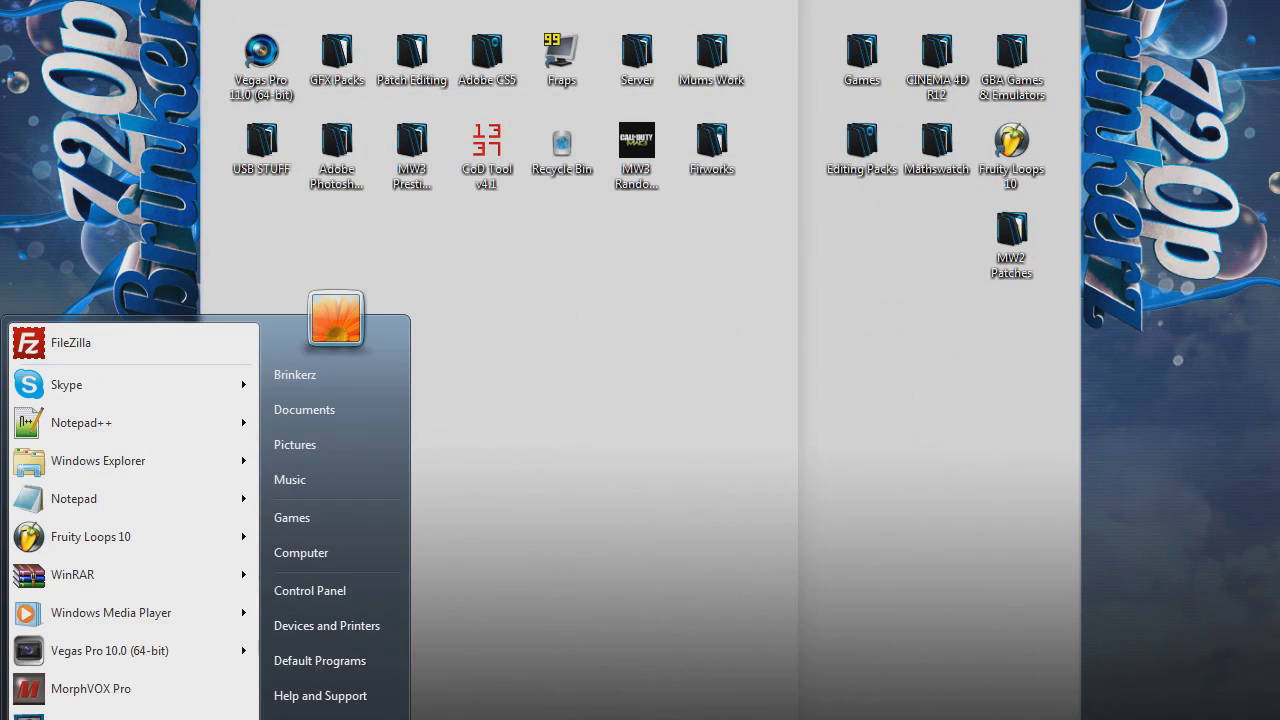
click(334, 555)
double_click(652, 312)
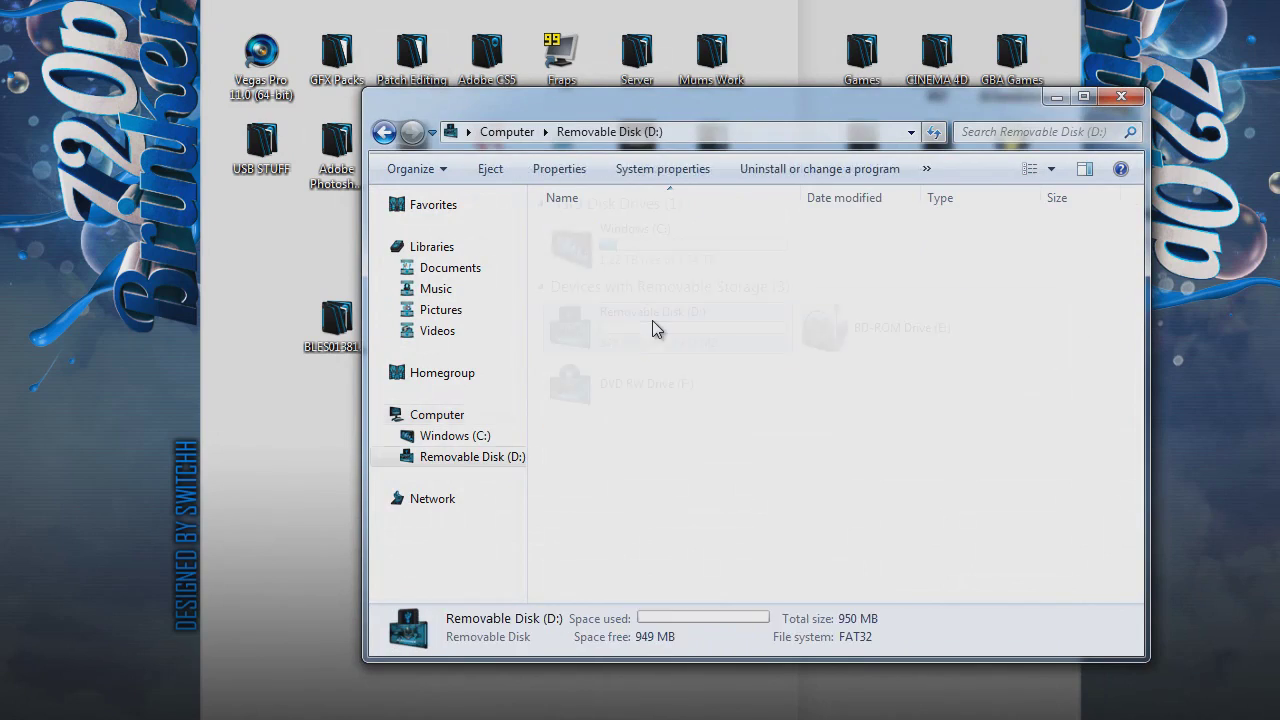
drag(660, 100, 718, 62)
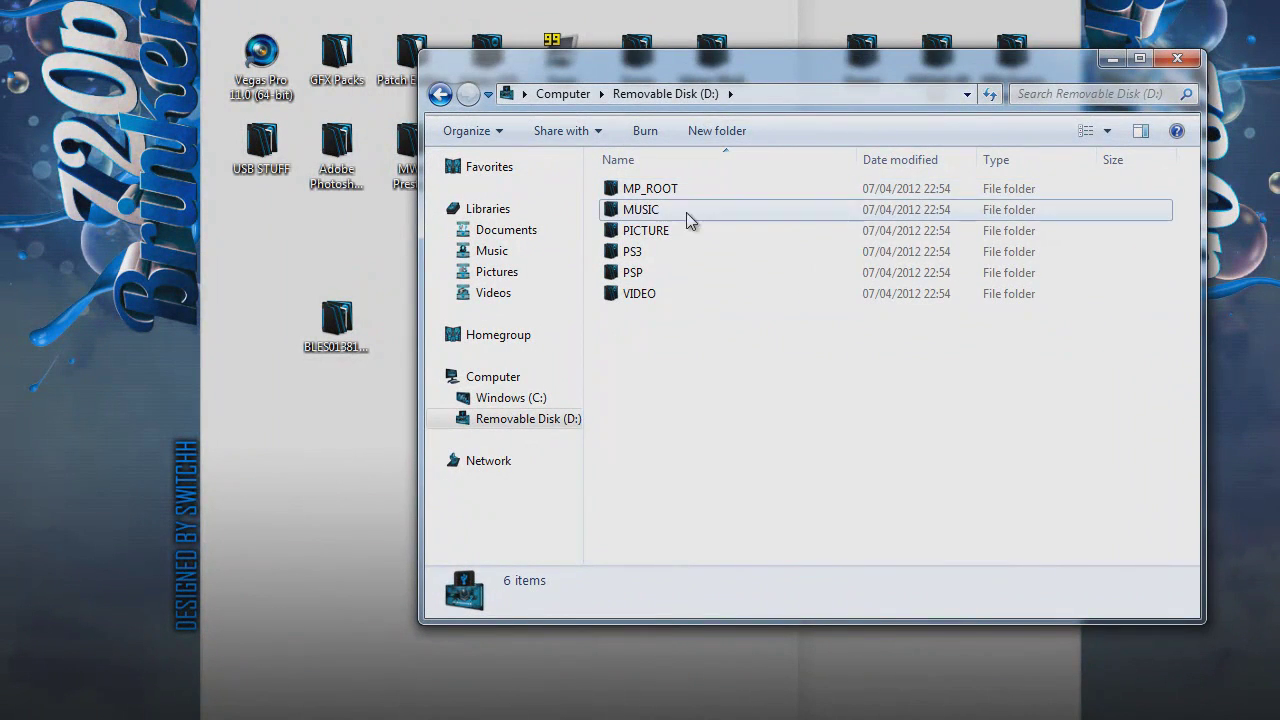
click(670, 252)
click(654, 273)
double_click(640, 293)
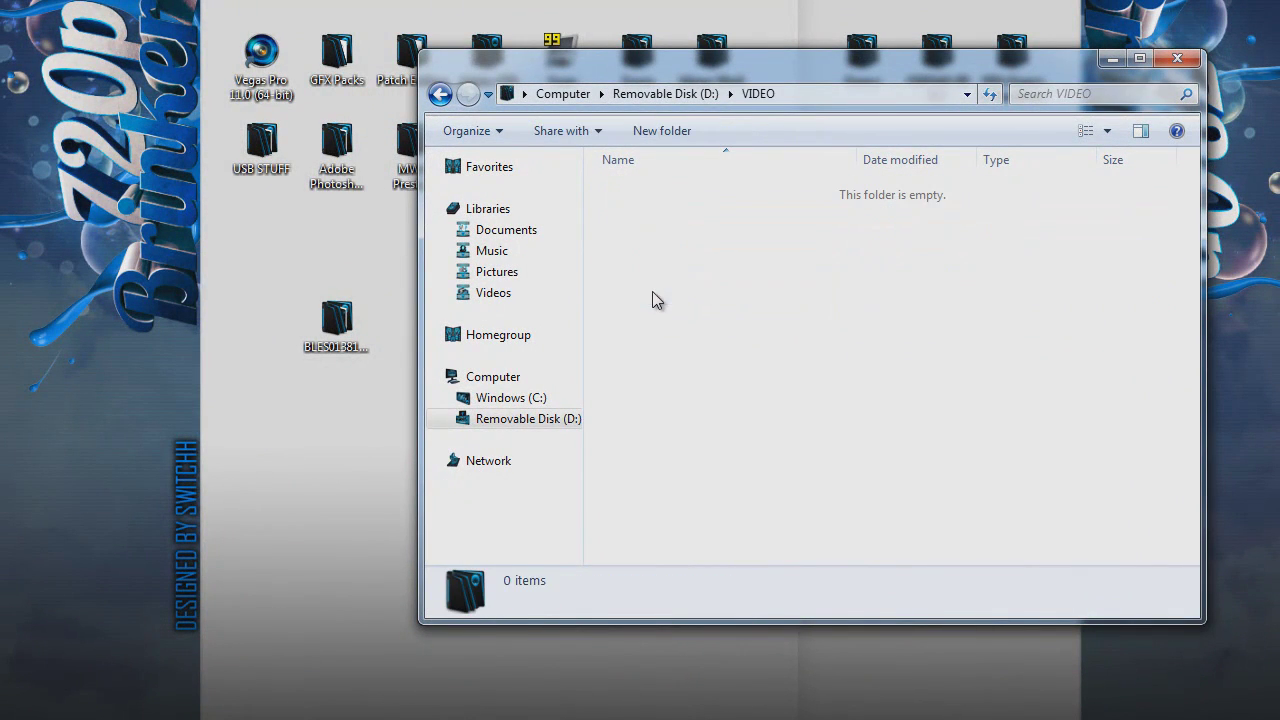
click(440, 93)
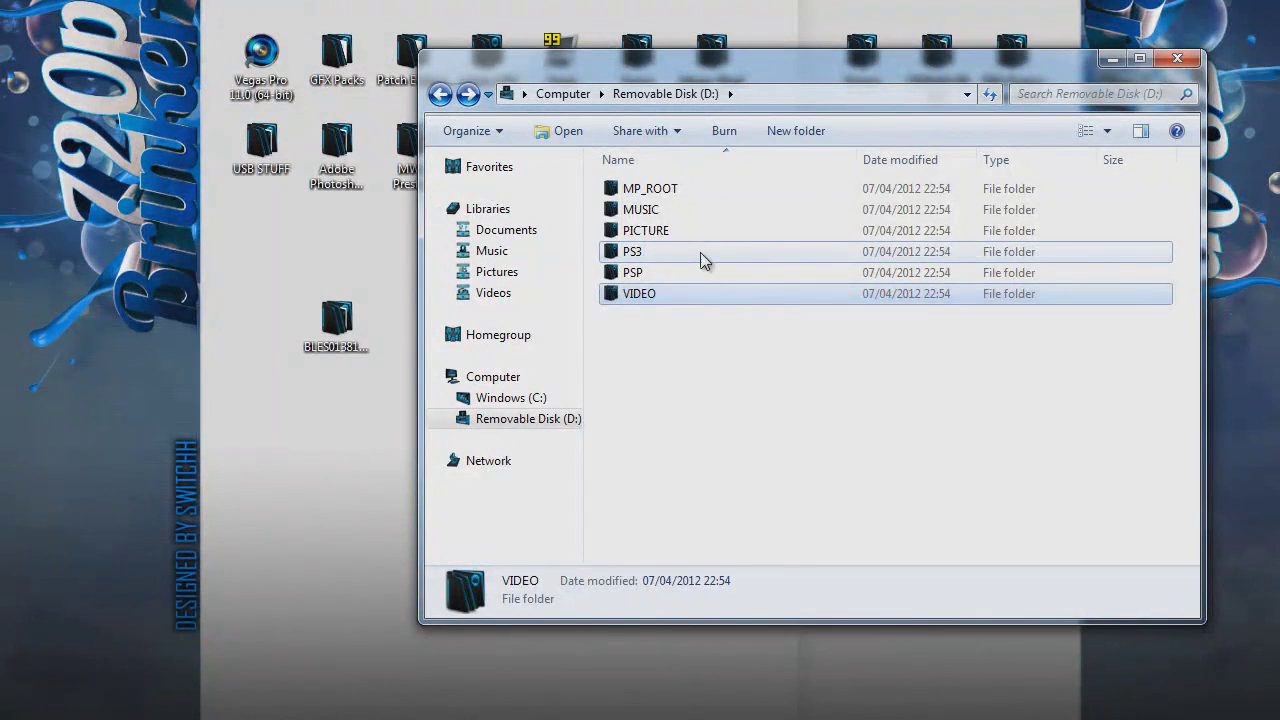
Copy the BLES013810000 desktop folder into PS3\SAVEDATA on Removable Disk (D:) and close the Explorer window.
click(700, 252)
double_click(699, 249)
double_click(681, 192)
drag(320, 333, 900, 417)
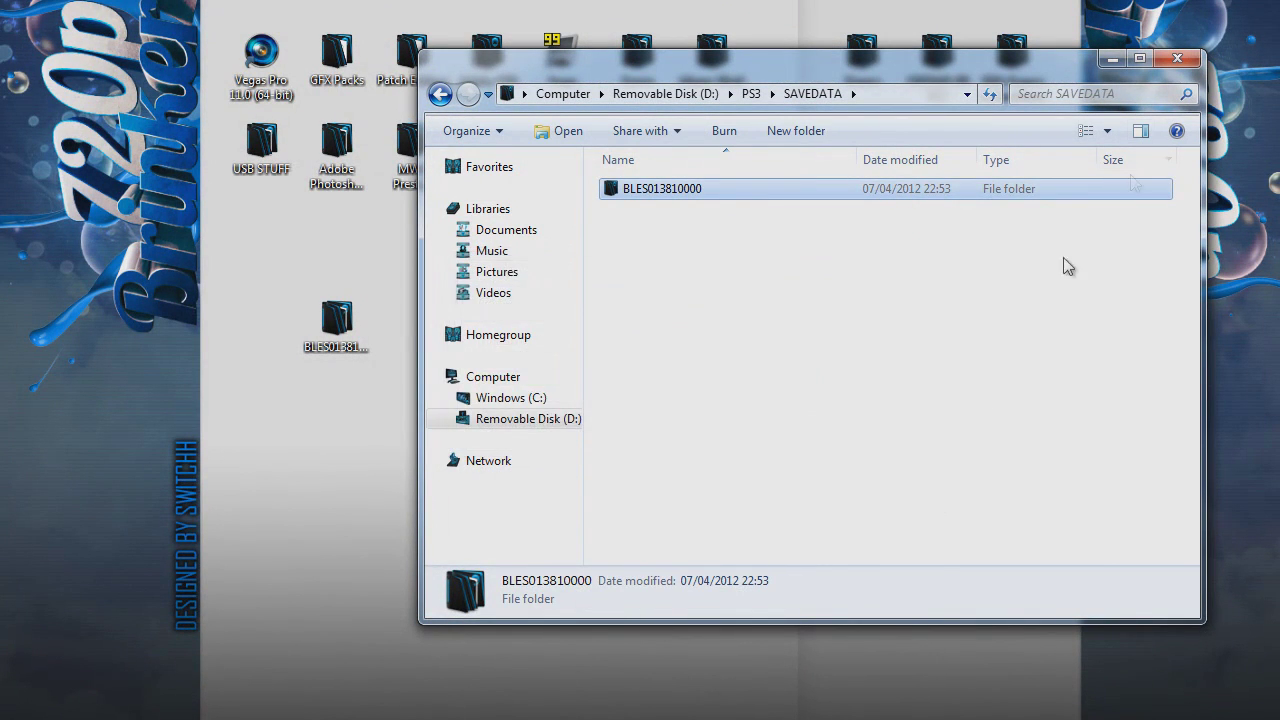
click(1177, 58)
Open PS3 Xploder Cheat System Ultimate, expand My PS3 GameSaves on the PC side and select its FIFA 12 save.
click(454, 712)
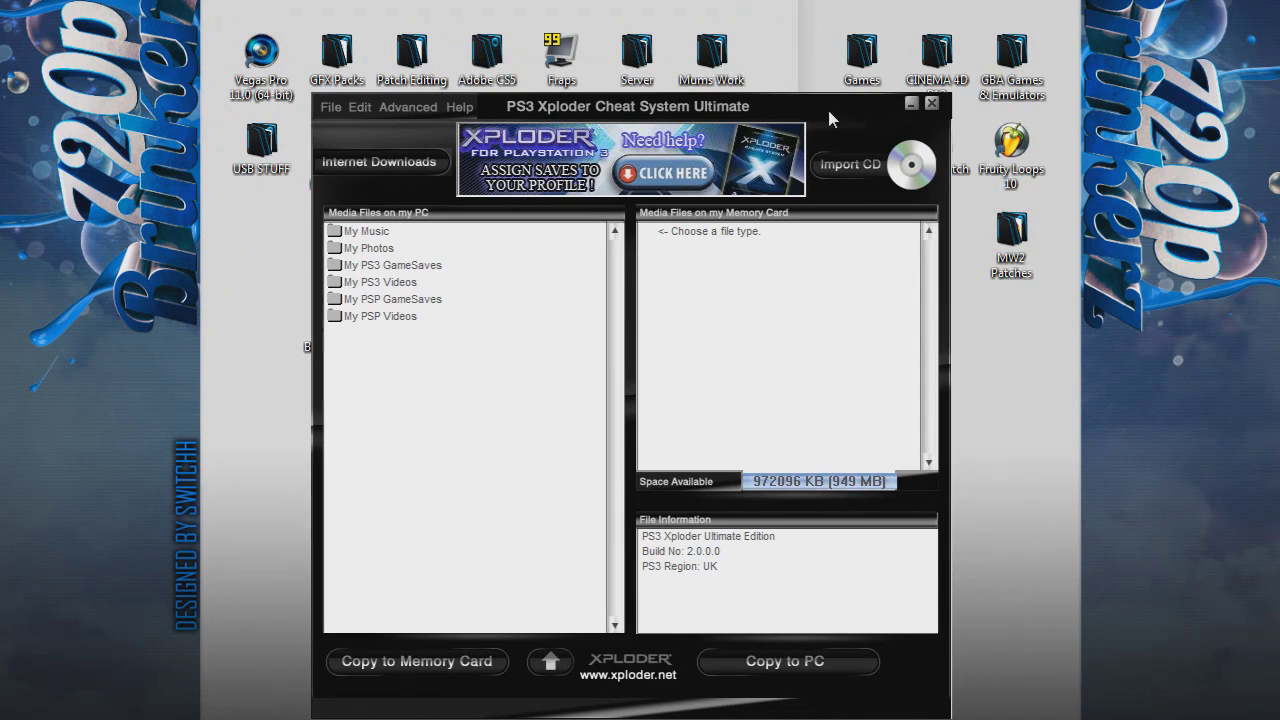
click(395, 243)
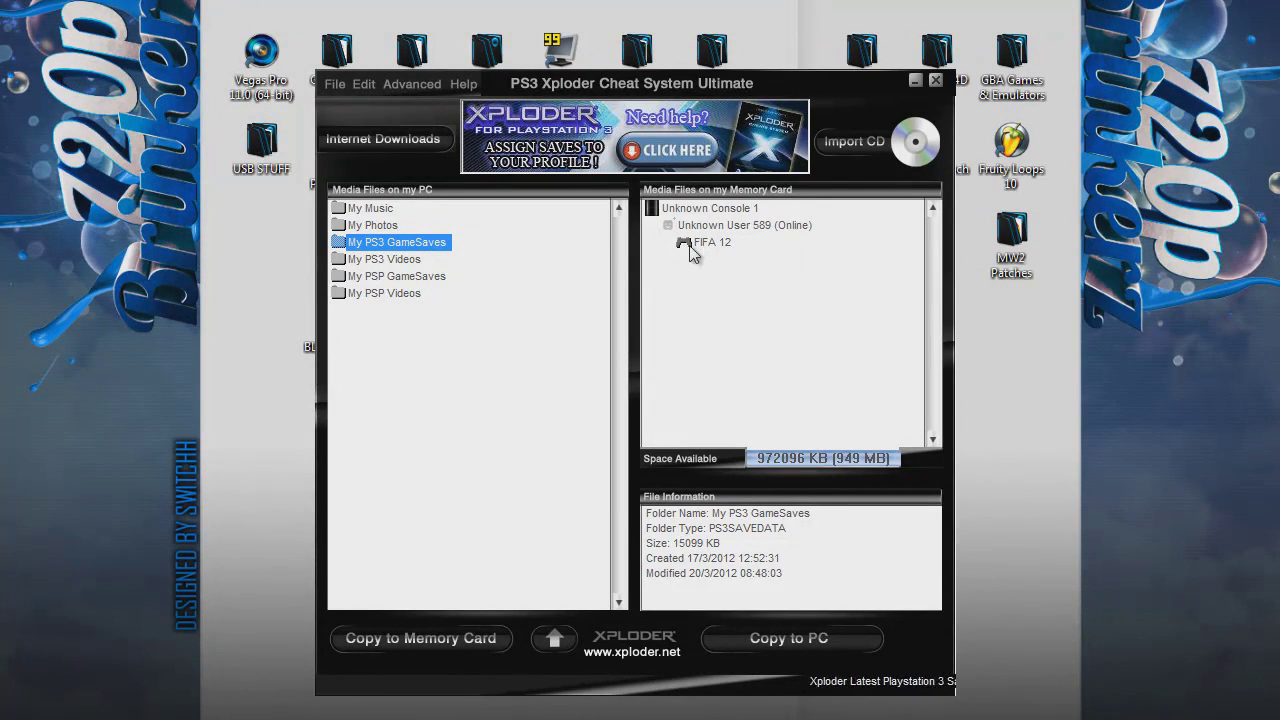
drag(778, 72, 809, 59)
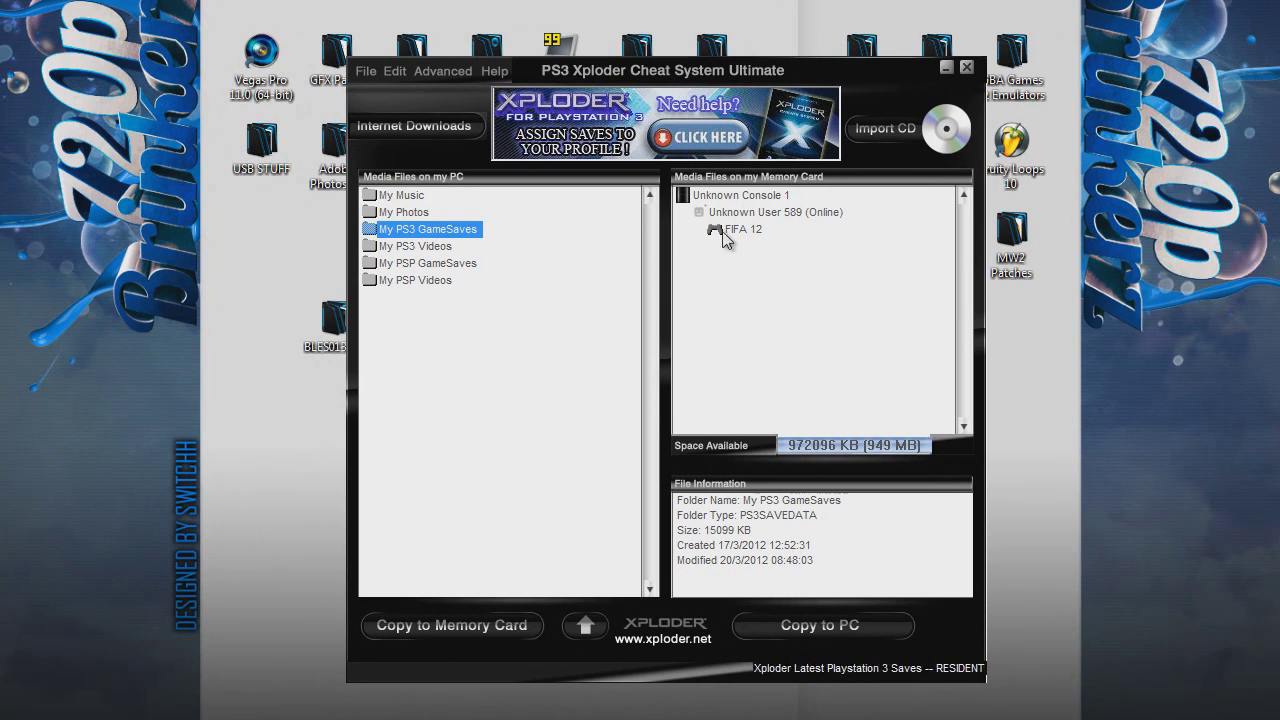
double_click(428, 232)
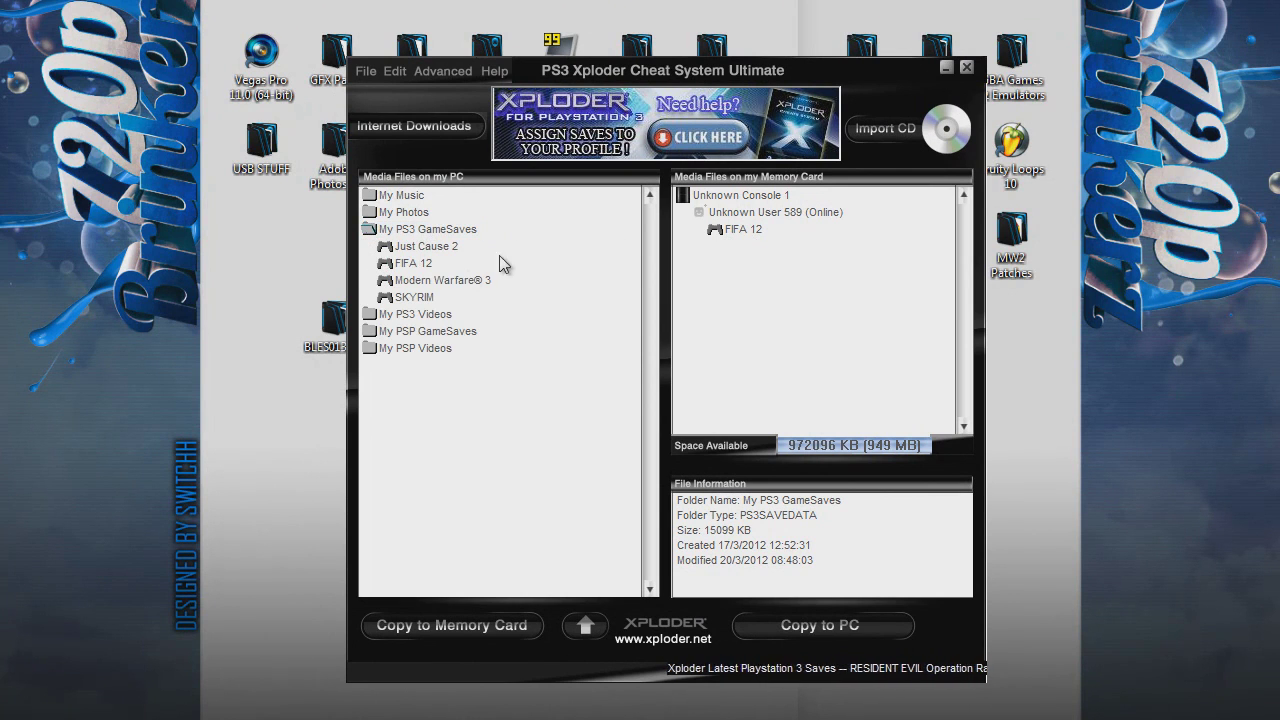
click(412, 264)
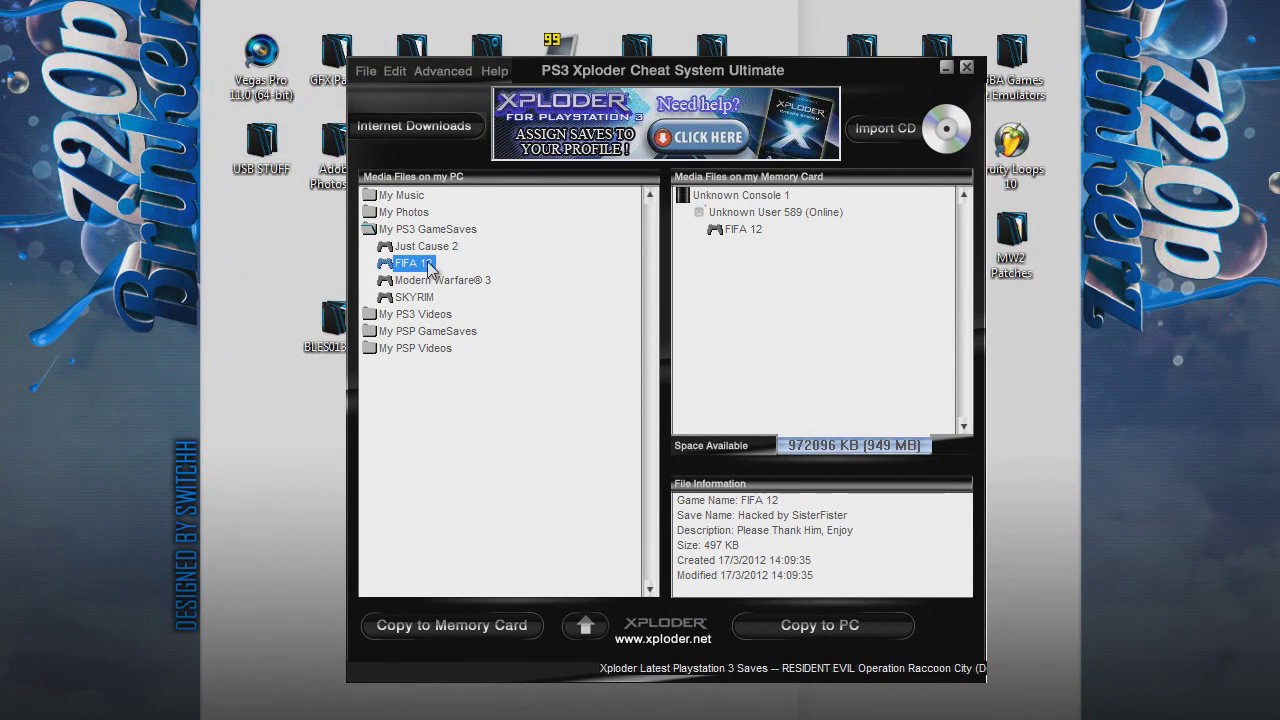
Make room beside the Xploder window for Internet Downloads and search the net database for PS3 game saves for FIFA 12.
drag(745, 77, 892, 70)
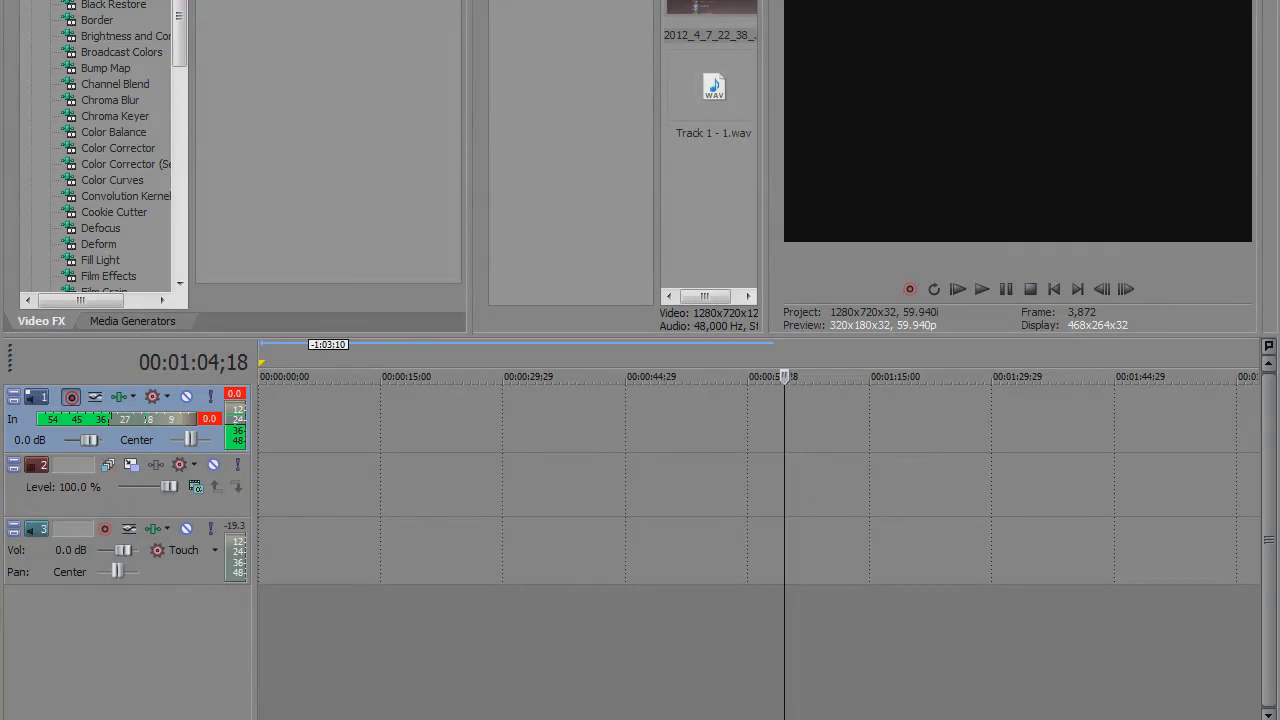
key(alt+F4)
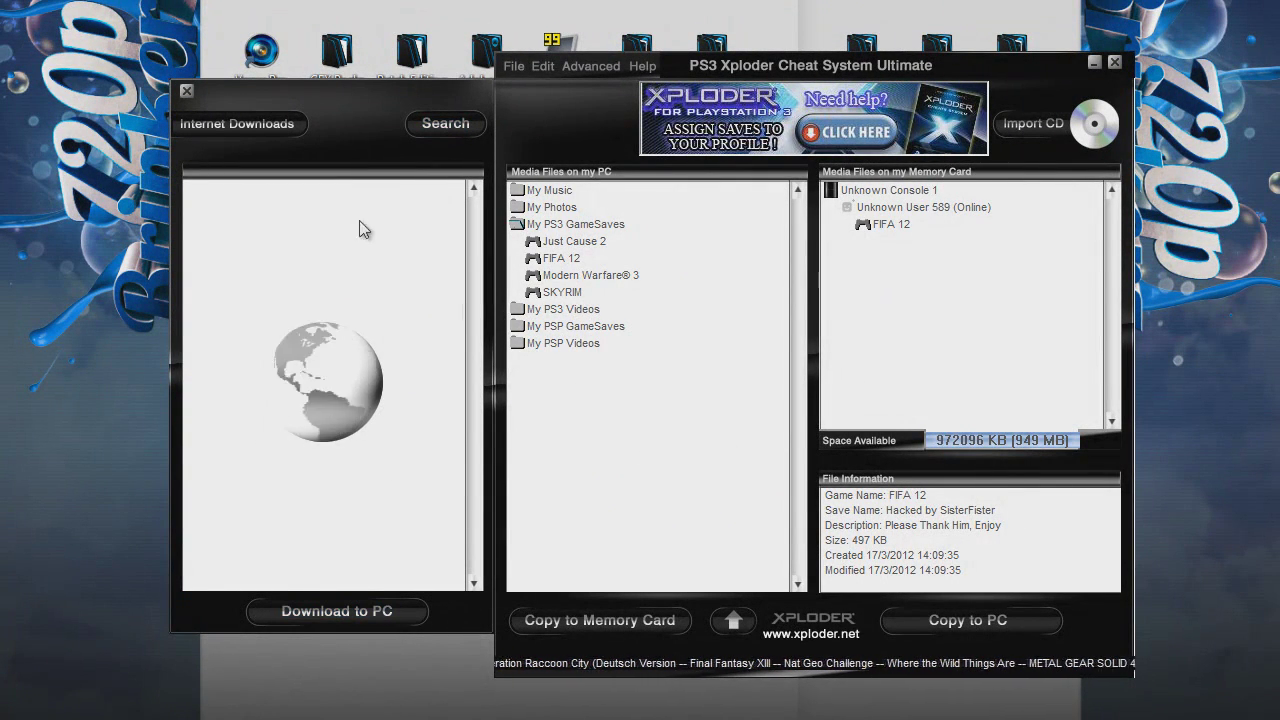
click(446, 124)
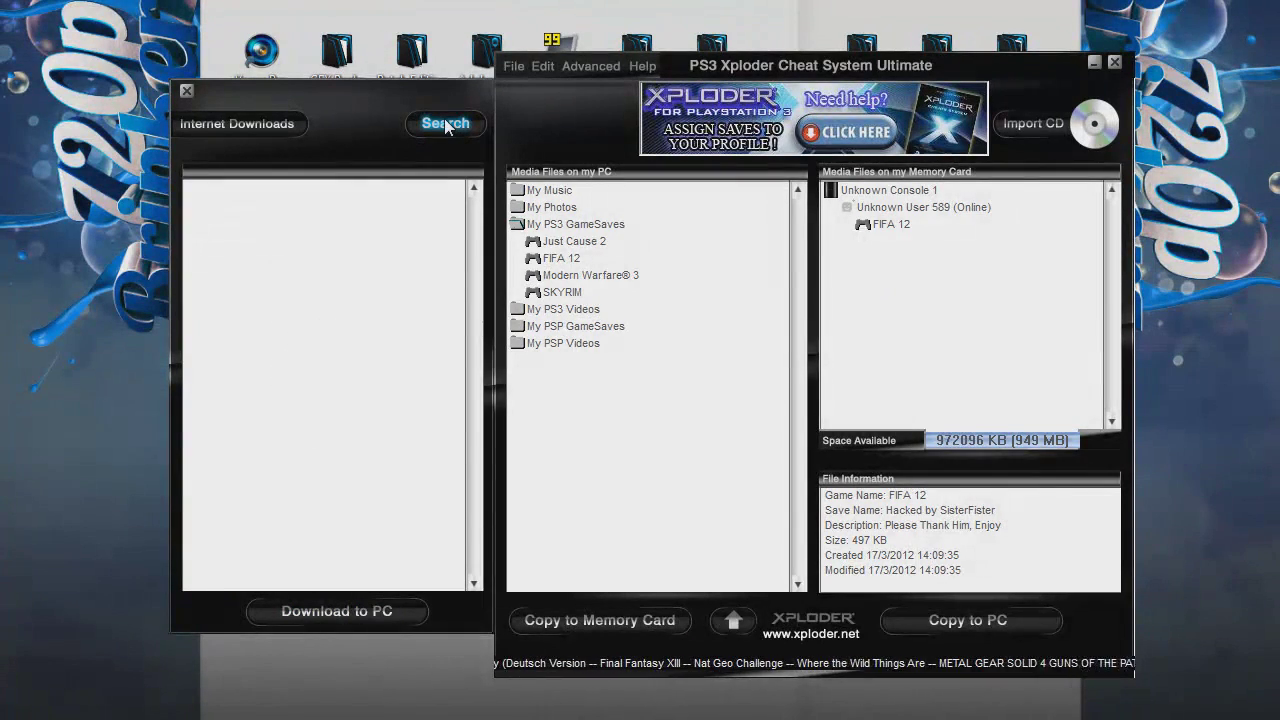
click(446, 124)
click(443, 124)
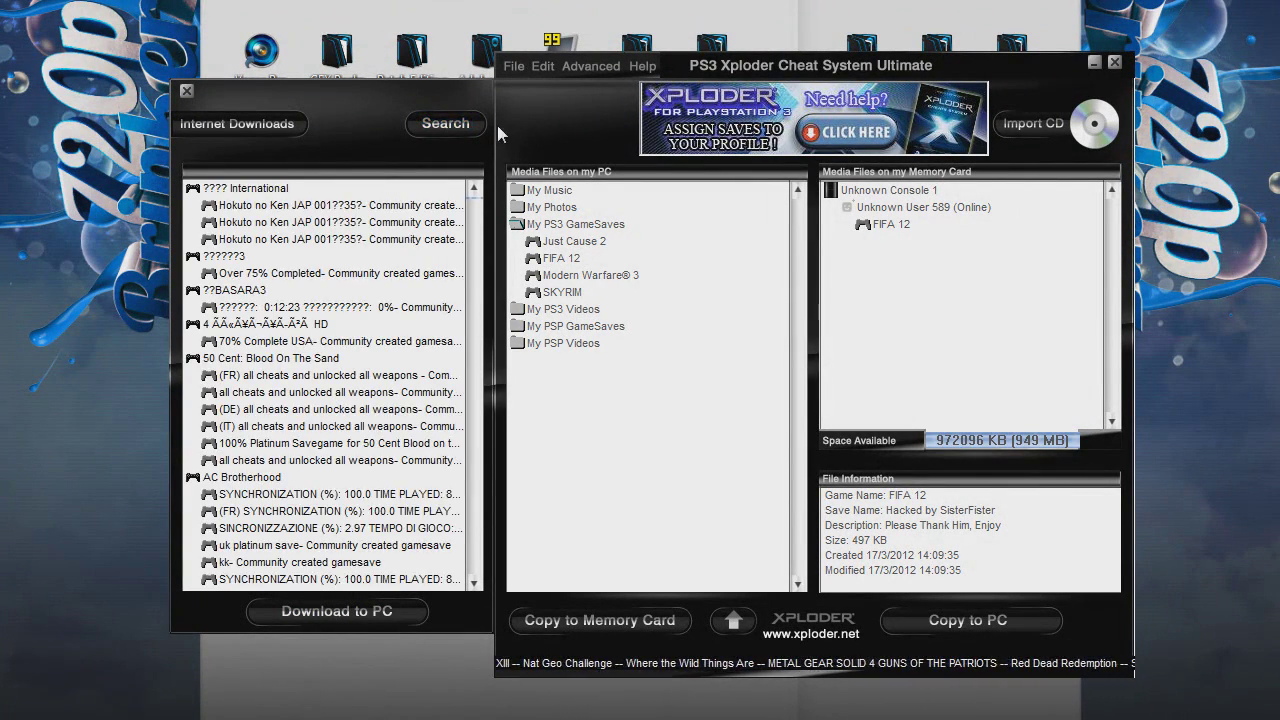
click(445, 123)
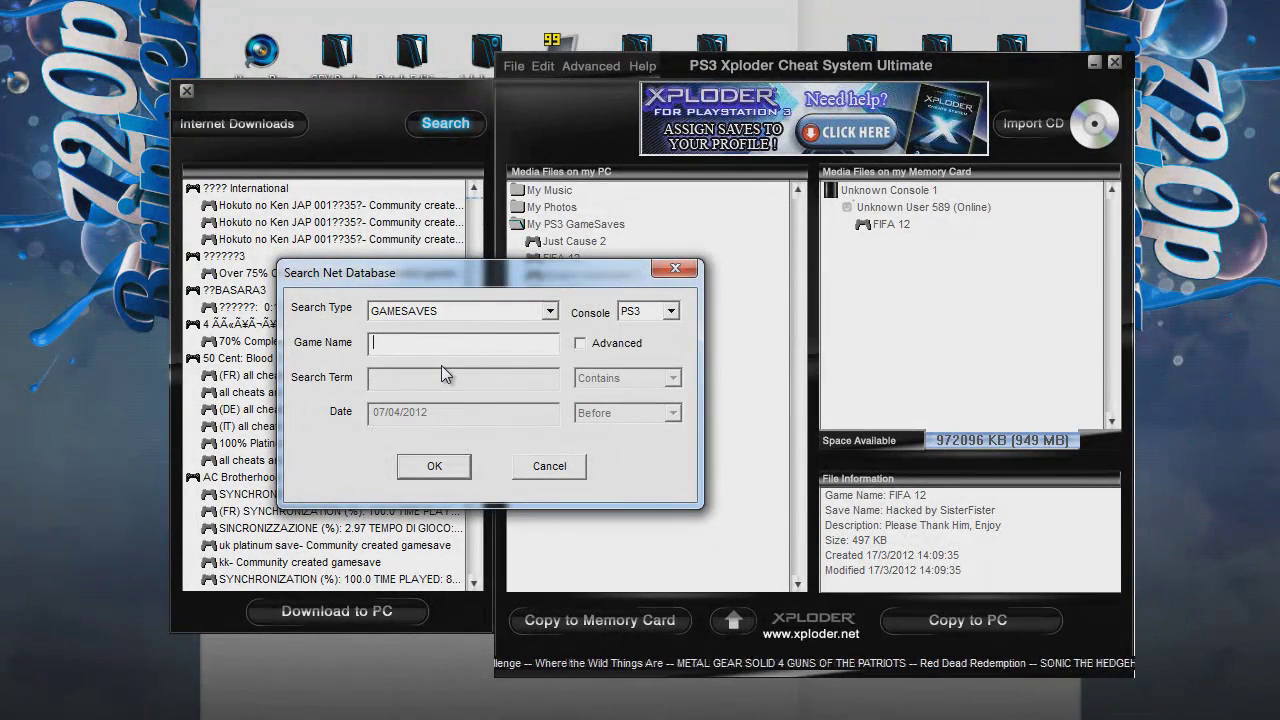
text(FIFA 12)
key(Return)
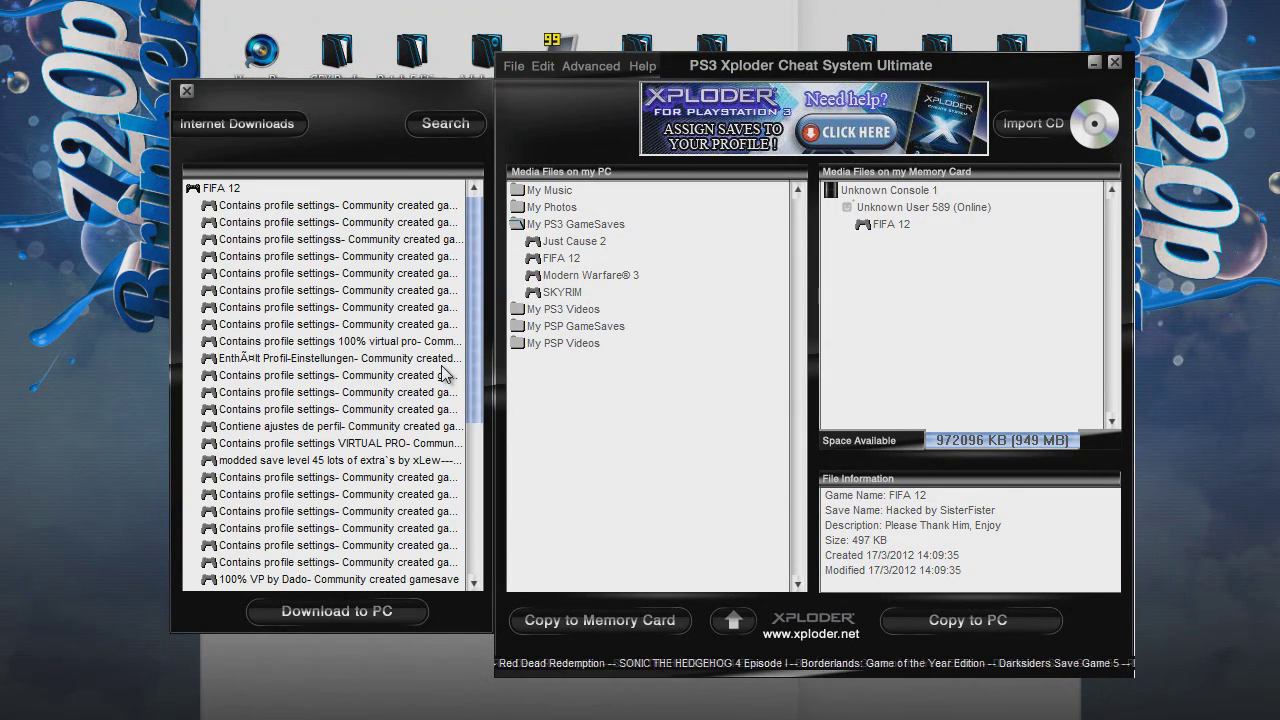
Transfer a 100% VP save from the FIFA 12 download results into My PS3 GameSaves on the PC.
scroll(487, 302, down, 2)
drag(487, 302, 488, 419)
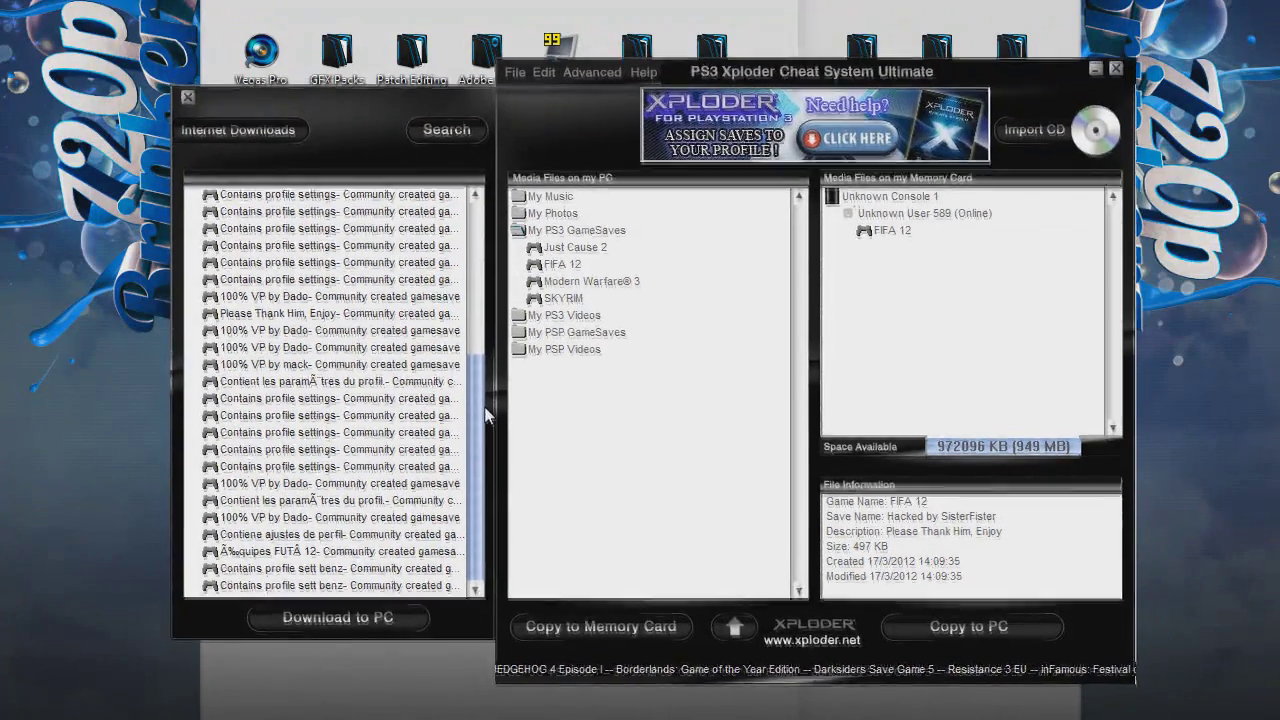
drag(248, 366, 568, 250)
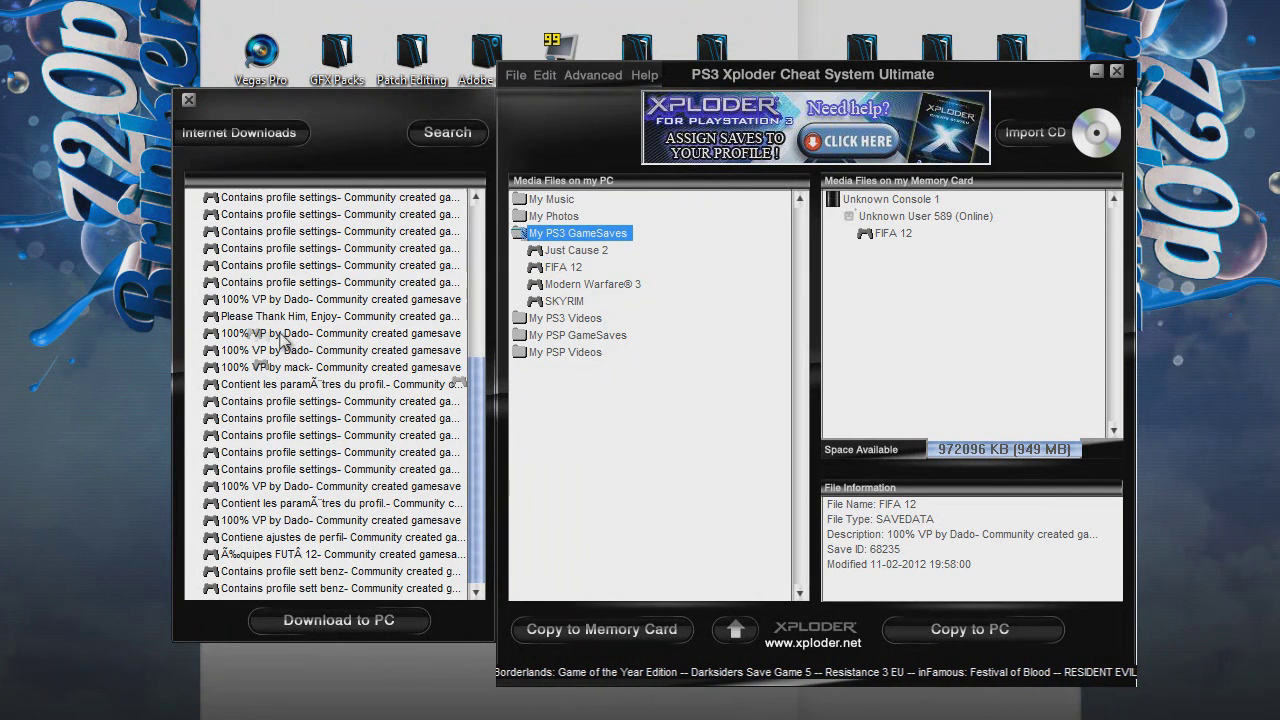
Copy the PC's FIFA 12 save onto the FIFA 12 entry on the memory card and close Xploder.
click(576, 269)
drag(580, 277, 904, 234)
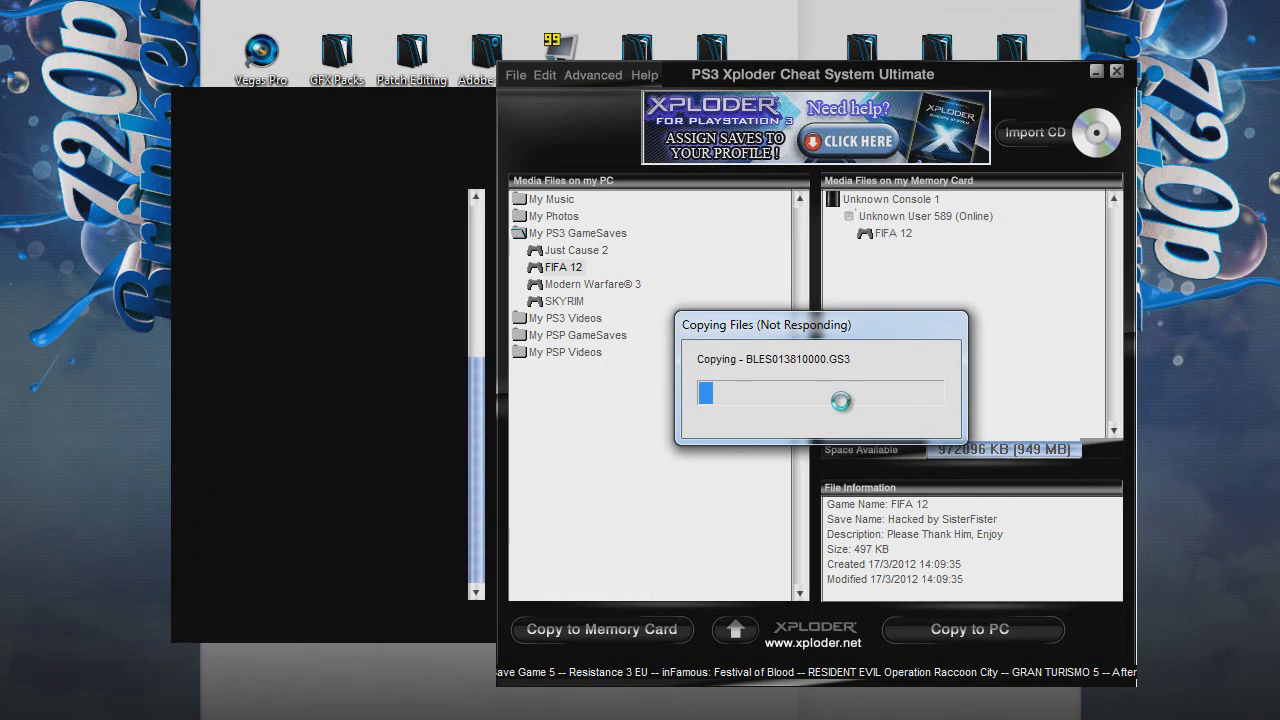
click(806, 427)
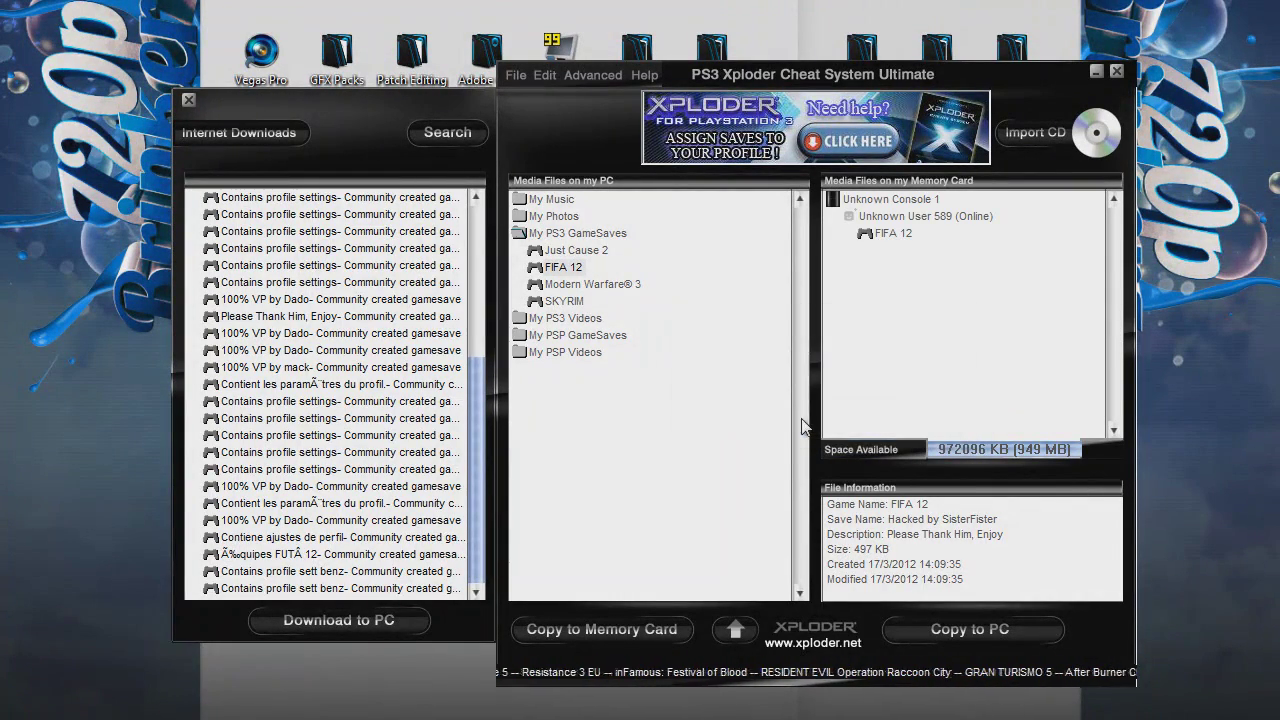
click(1116, 72)
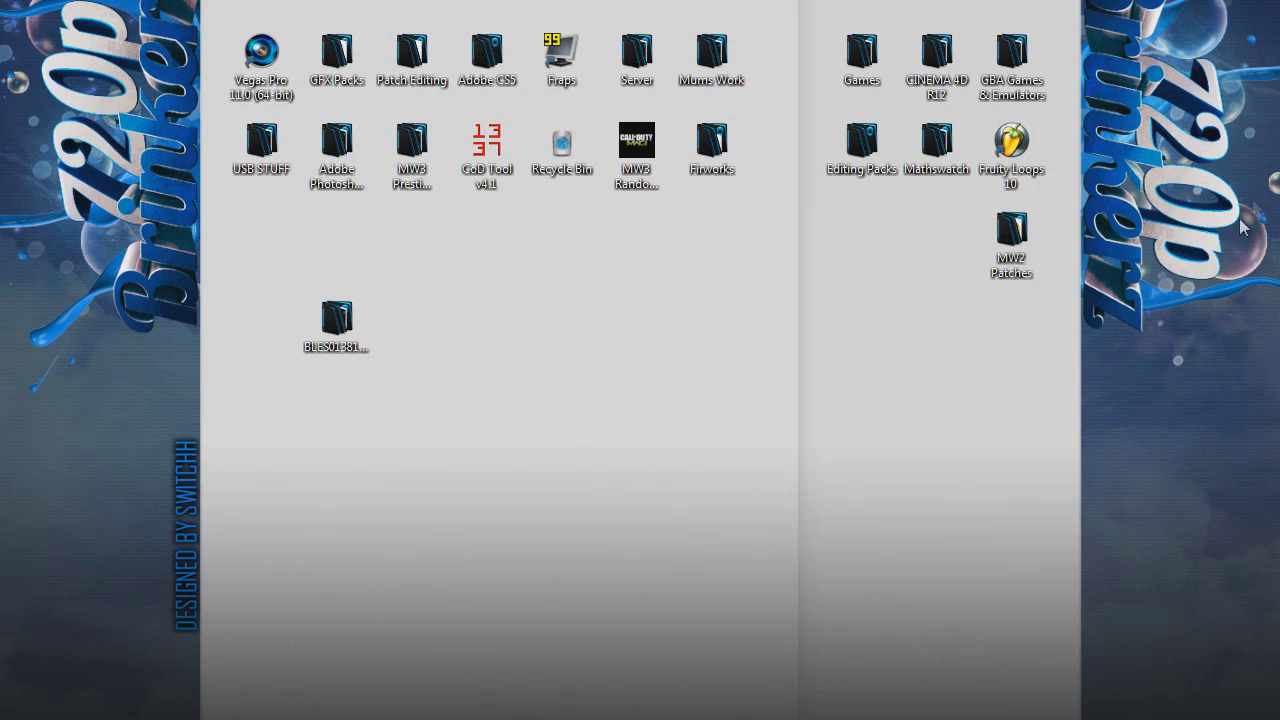
Check the BLES013810000 folder's modified date in PS3\SAVEDATA on Removable Disk (D:), and close the Explorer window.
key(super)
click(319, 563)
double_click(713, 274)
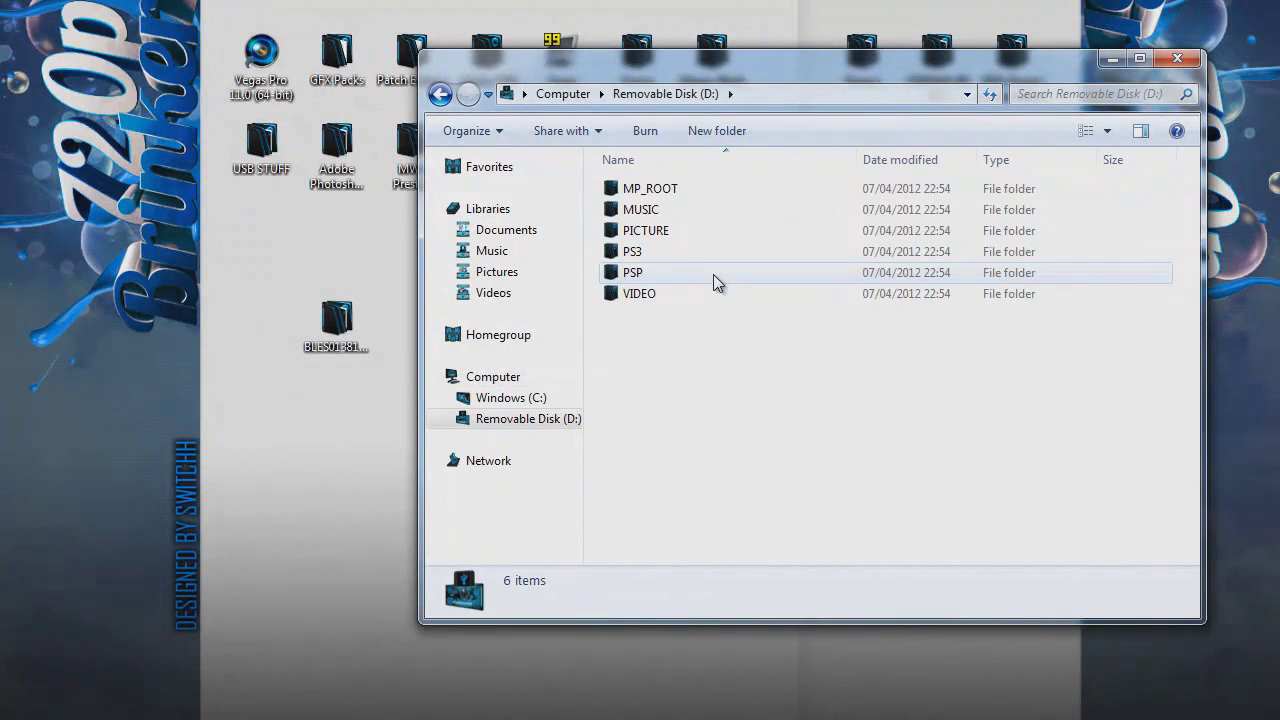
click(644, 258)
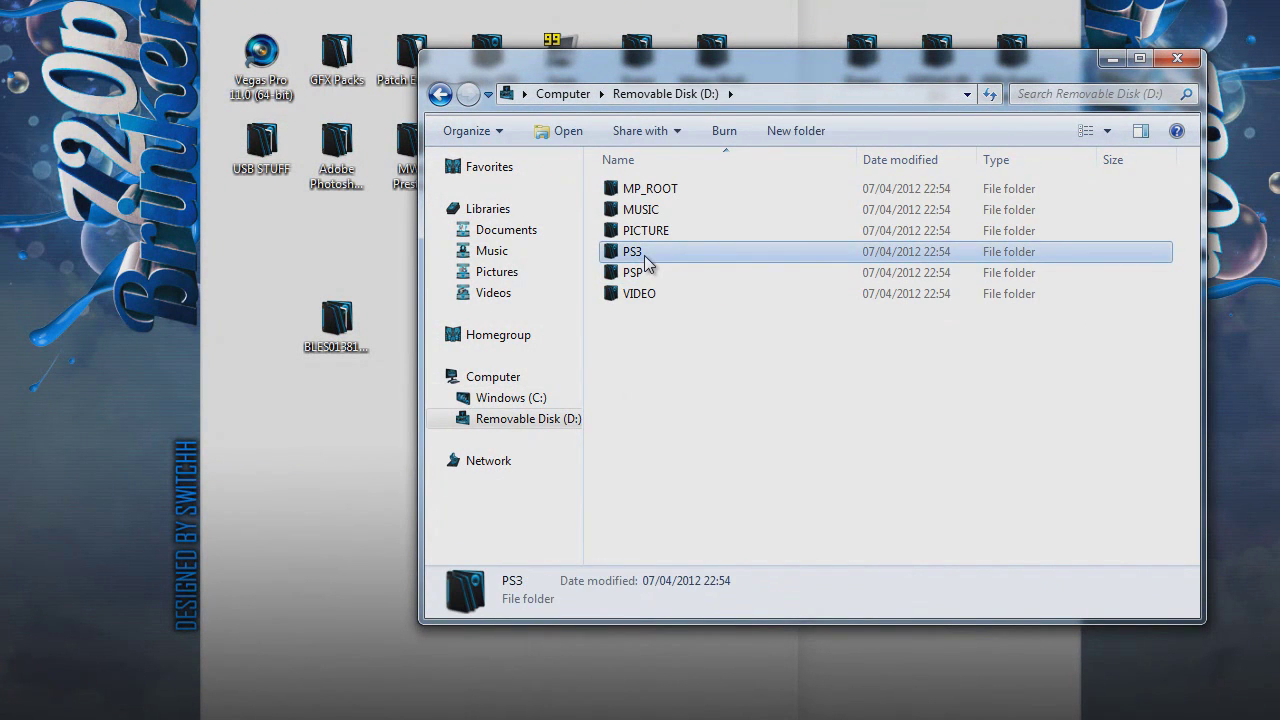
double_click(645, 258)
double_click(666, 190)
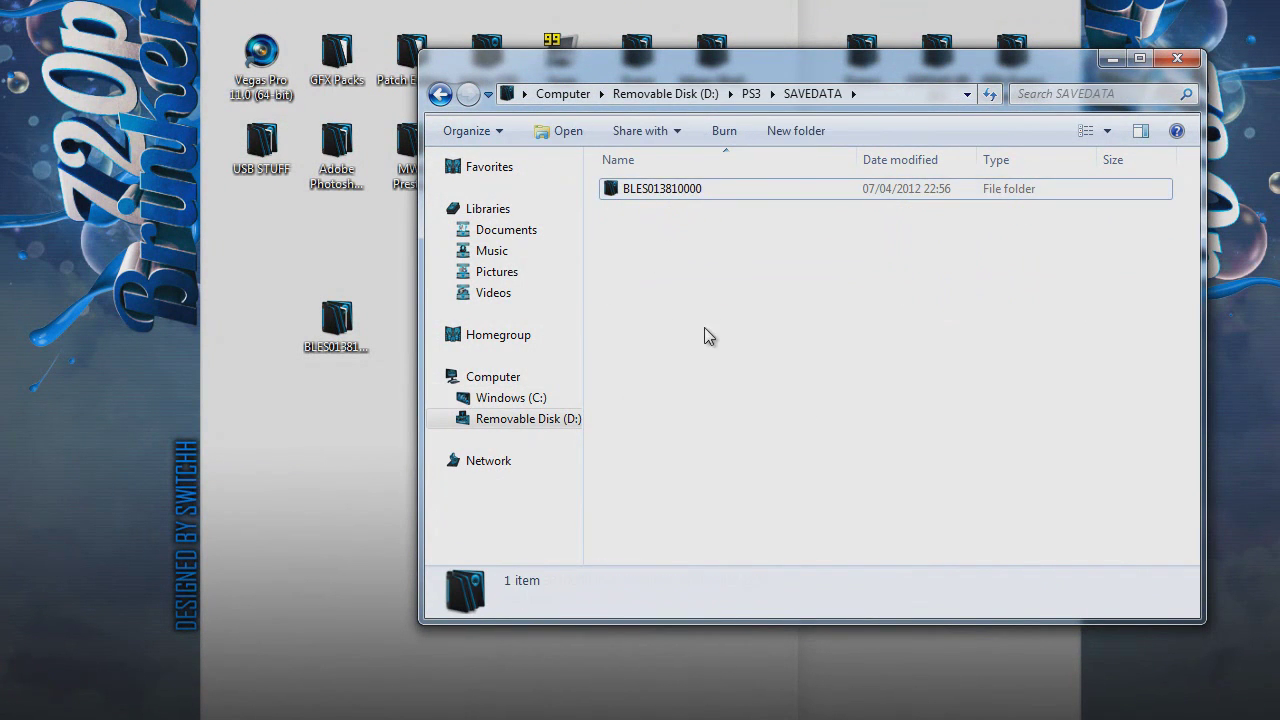
click(675, 195)
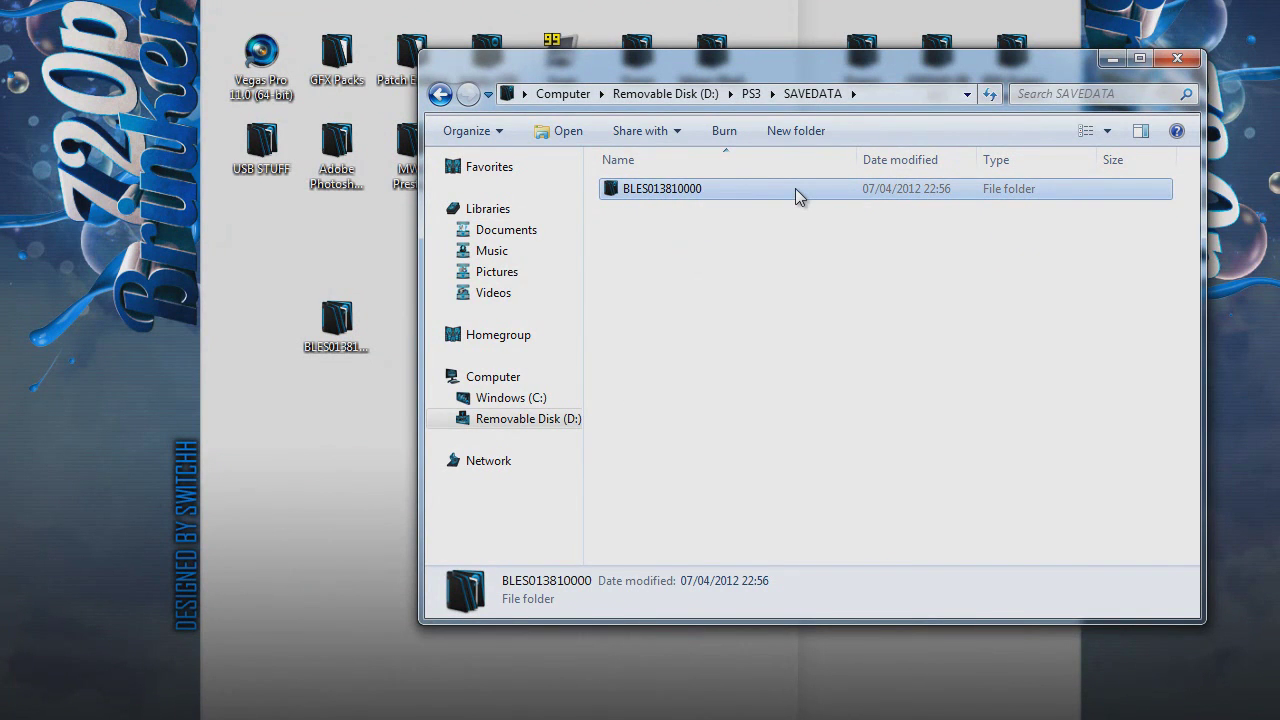
click(1177, 58)
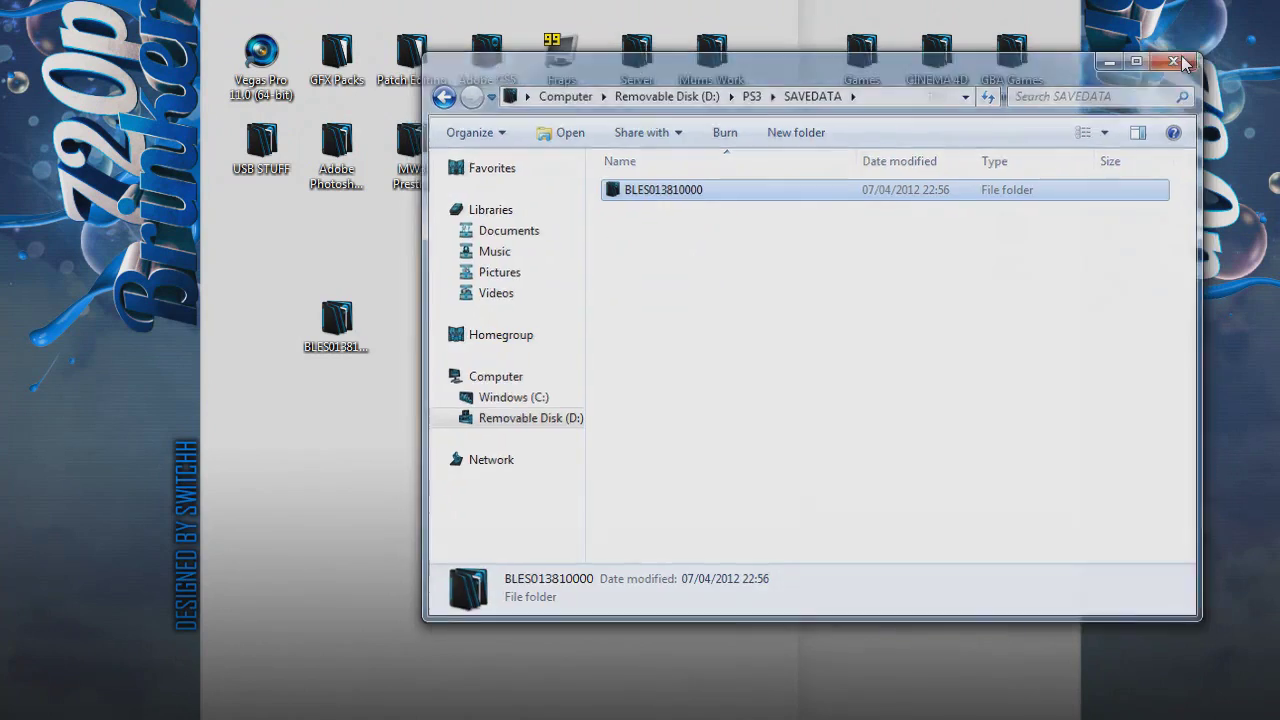
Quick-format Removable Disk (D:) as FAT32 with 8192-byte allocation units, and move the BLES013810000 desktop folder to the Recycle Bin.
key(super)
click(271, 469)
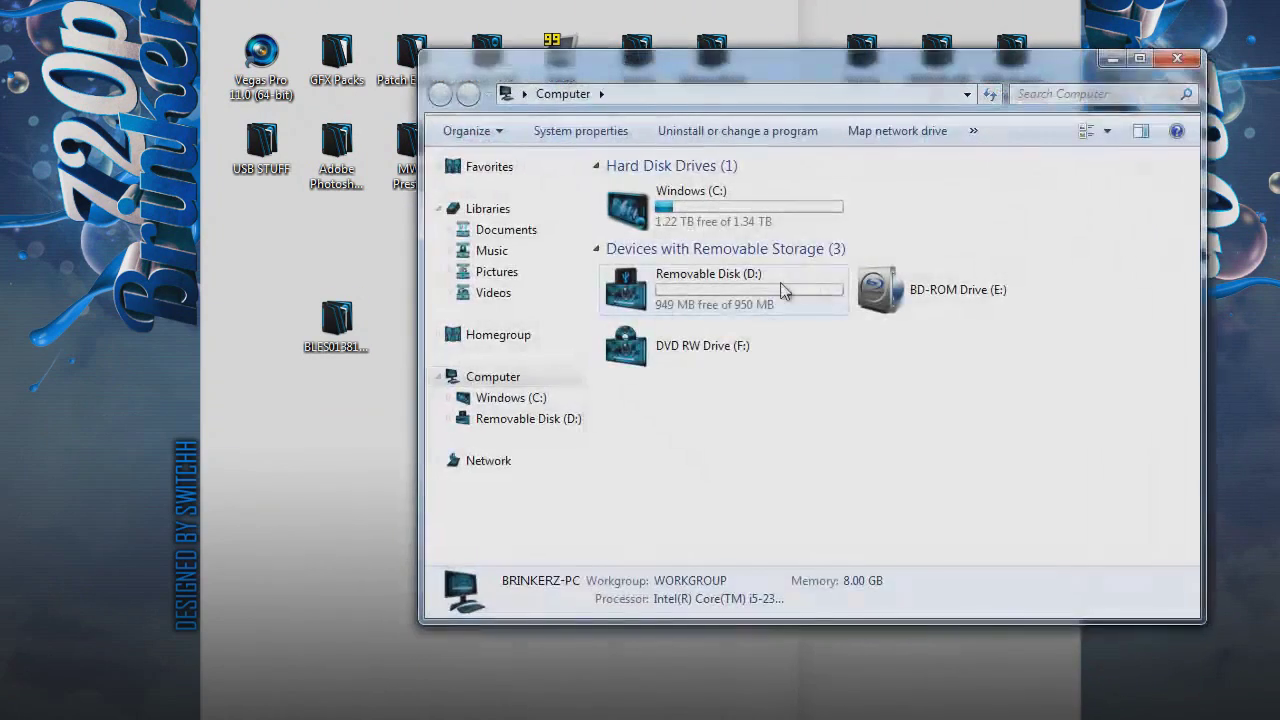
right_click(771, 287)
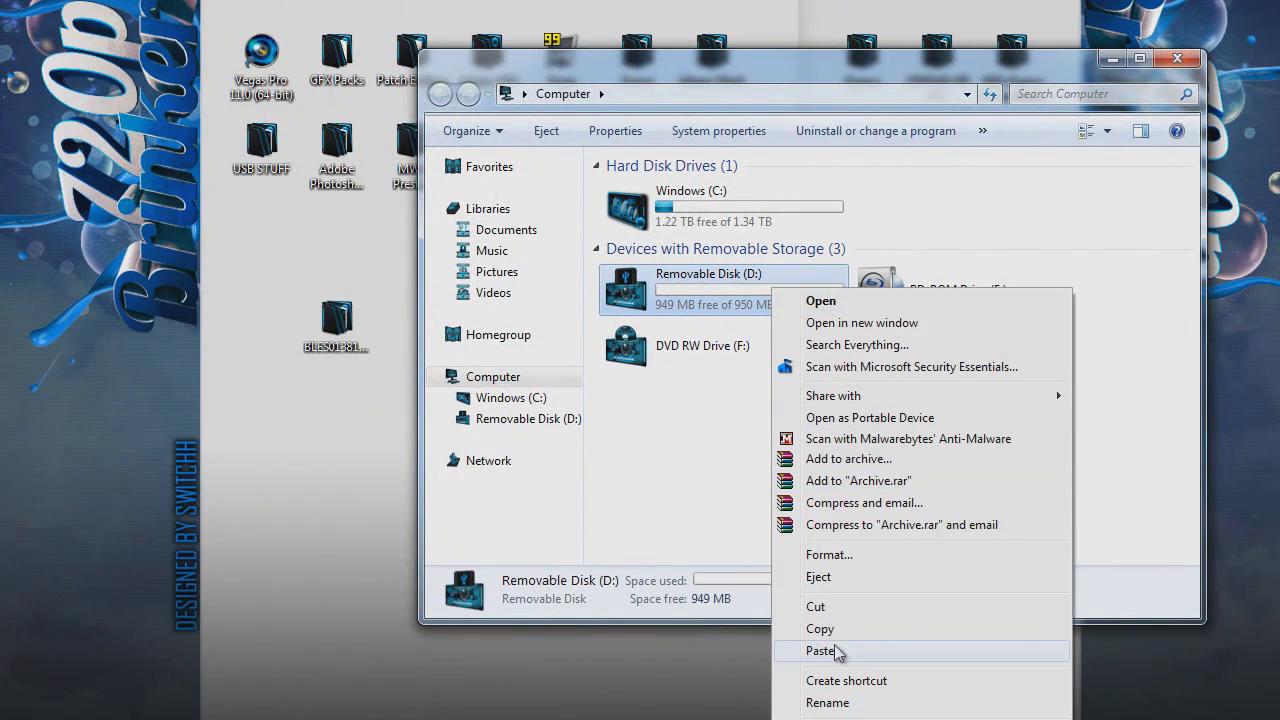
click(829, 555)
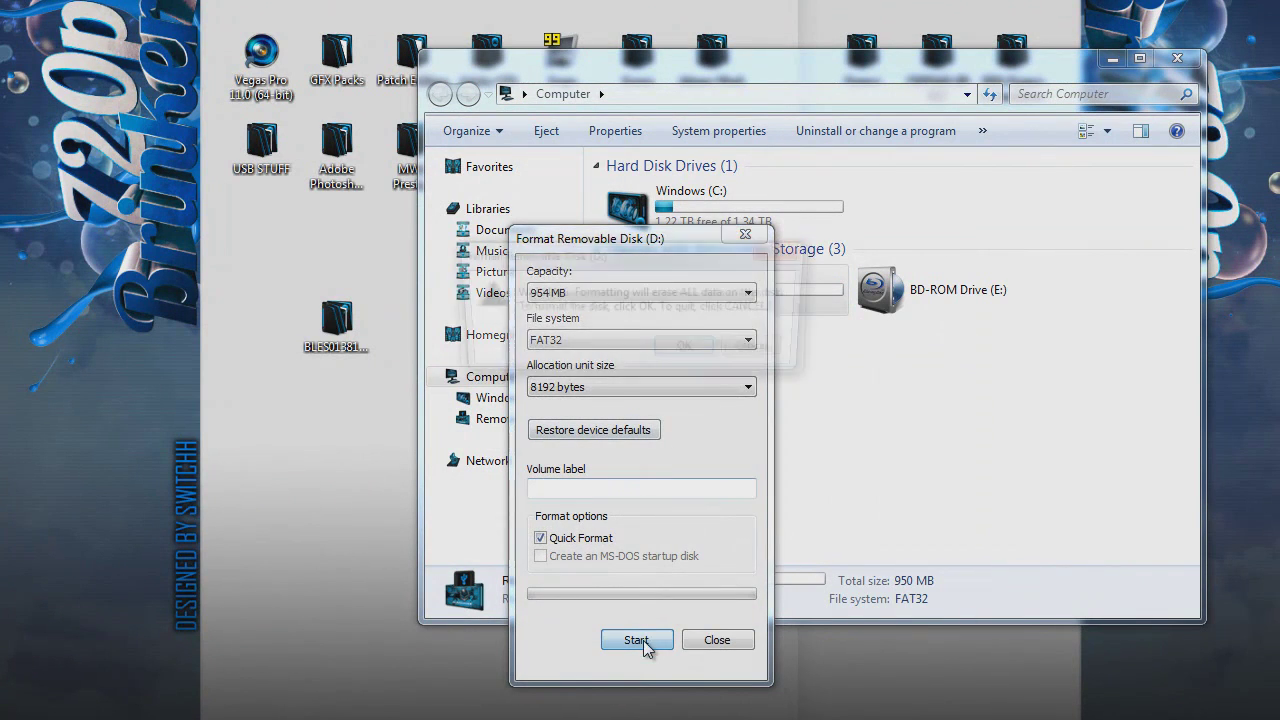
click(636, 640)
click(689, 351)
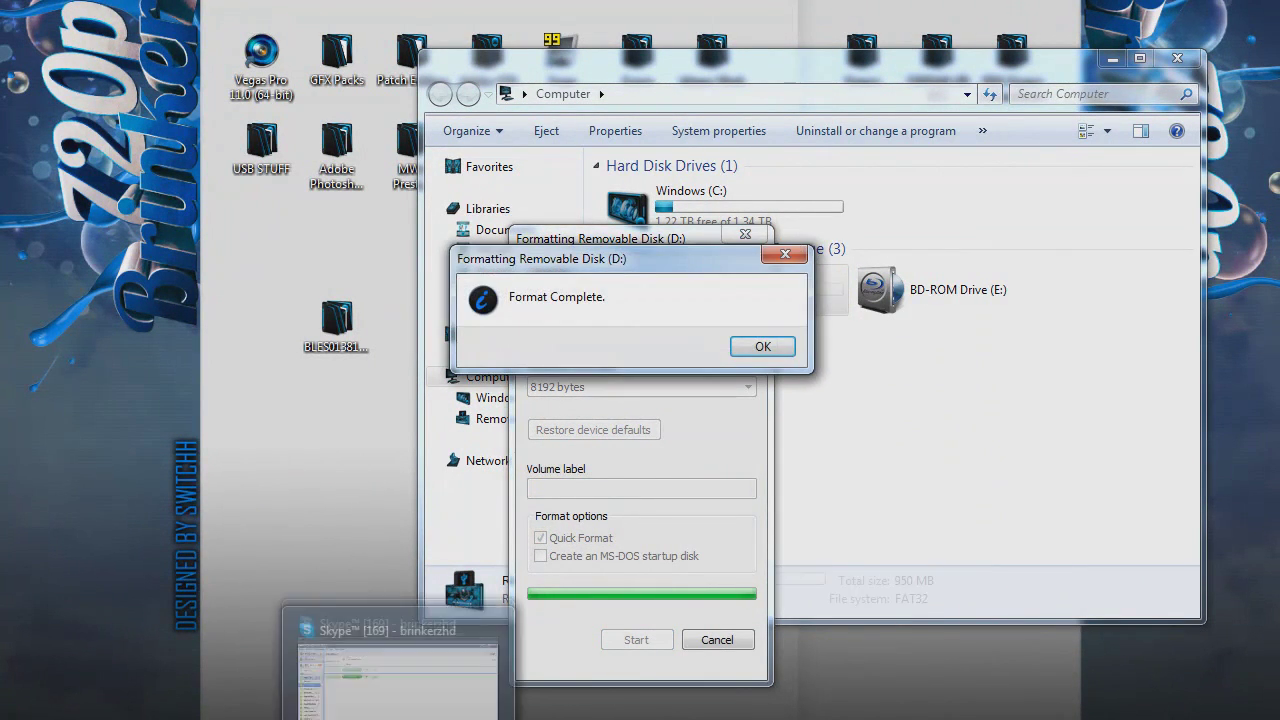
click(757, 347)
click(717, 640)
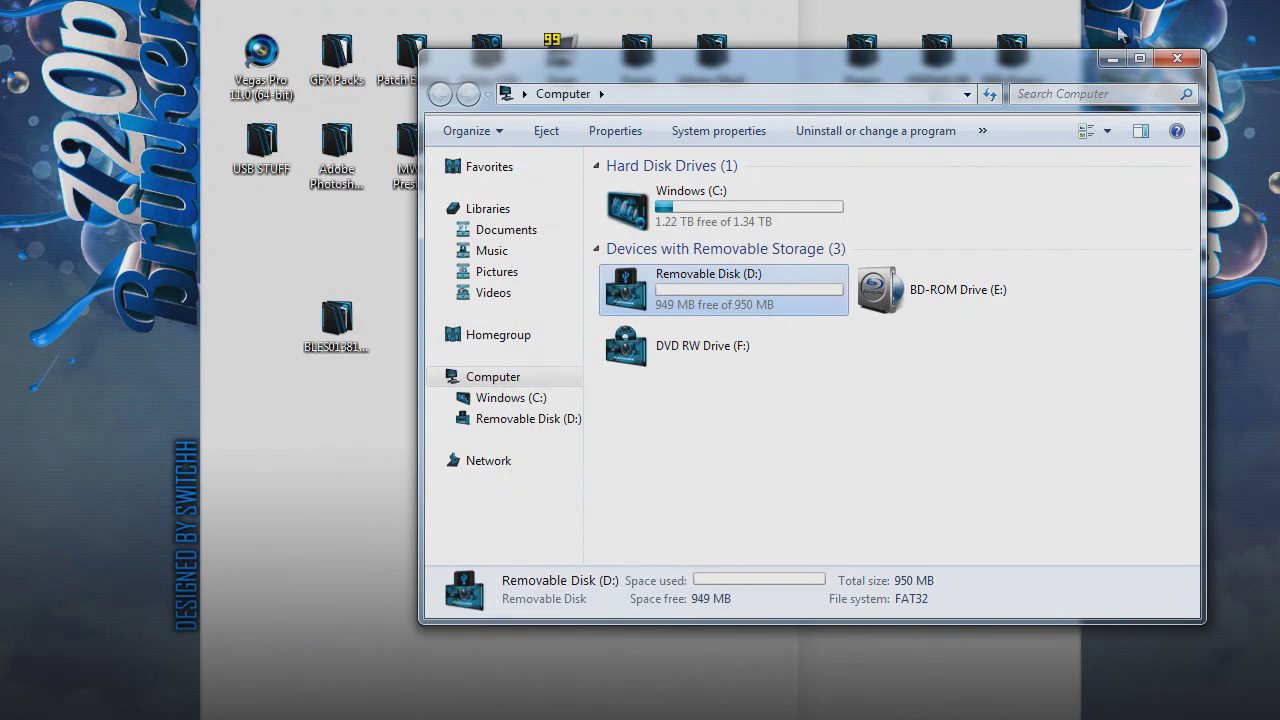
click(1177, 58)
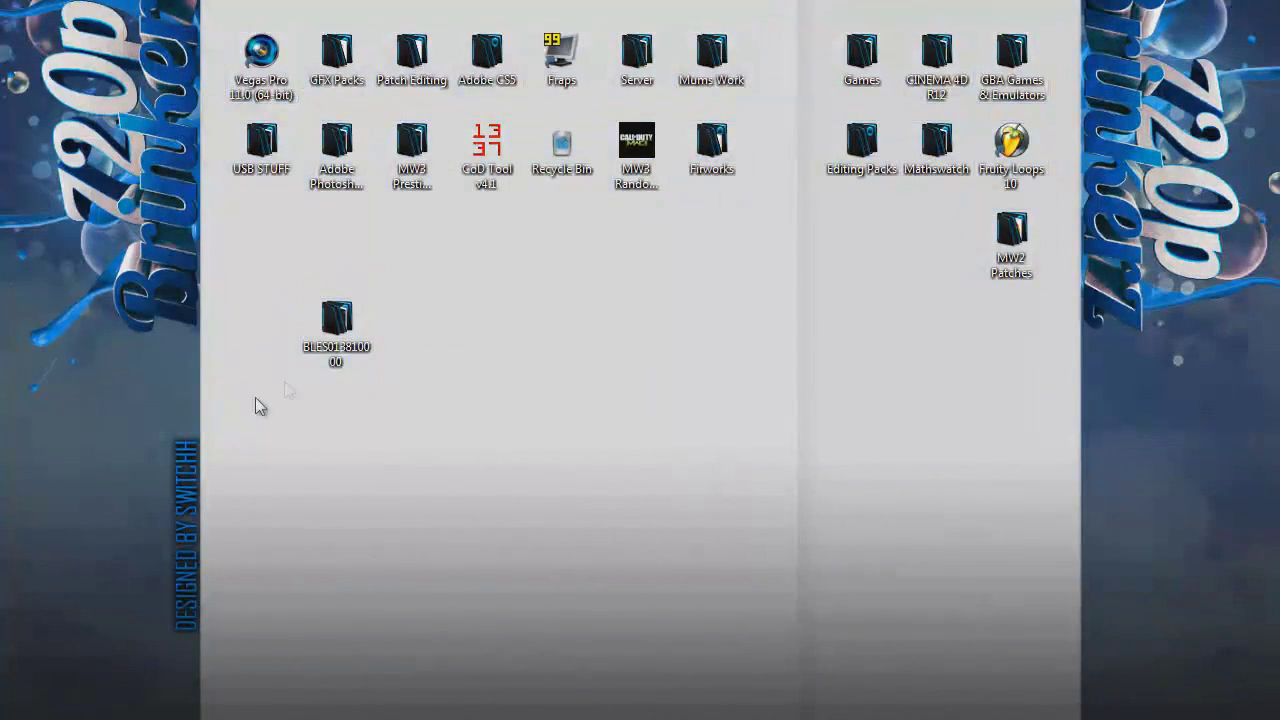
drag(336, 328, 562, 145)
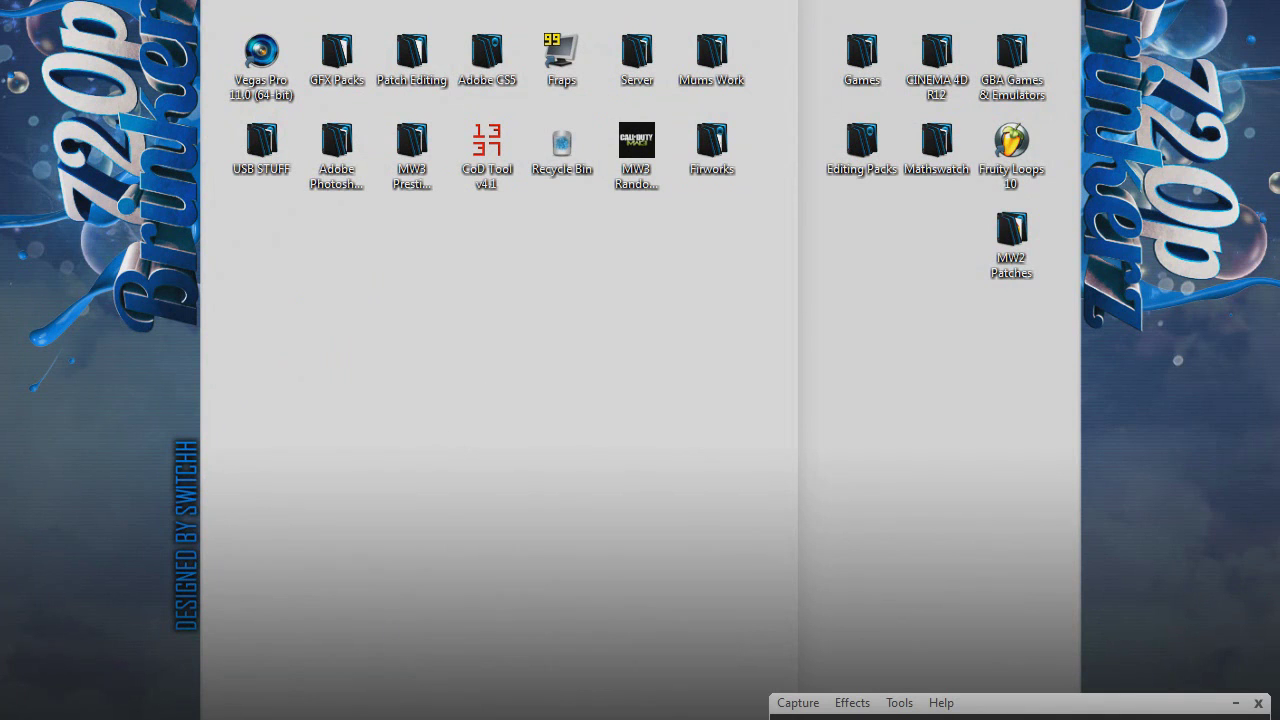